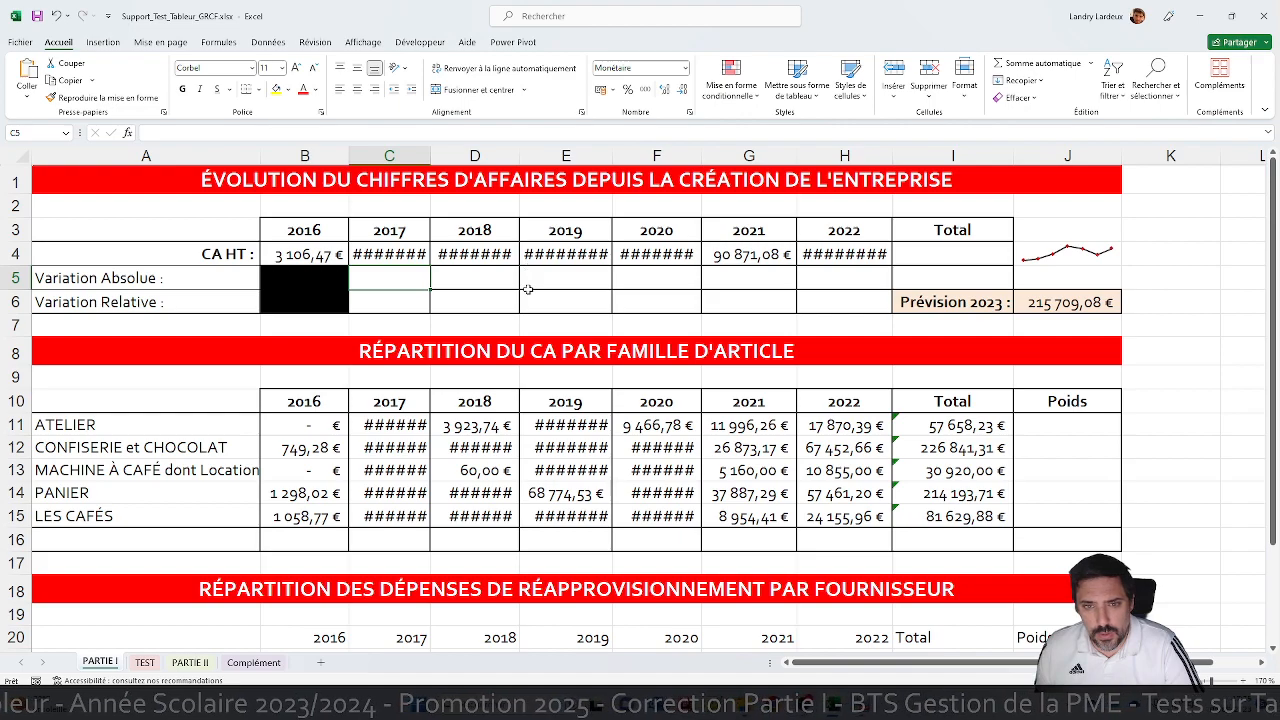
Widen column C so the 2017 amounts fit in their cells.
key(Right)
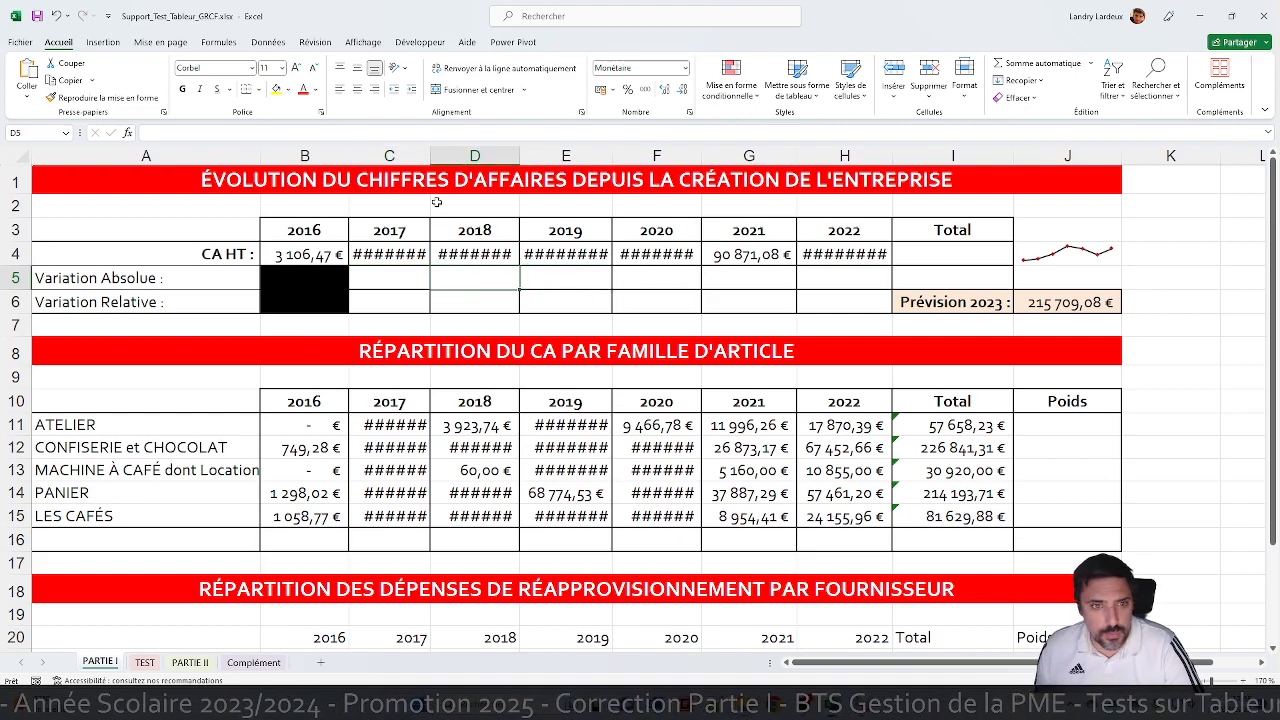
drag(430, 158, 456, 161)
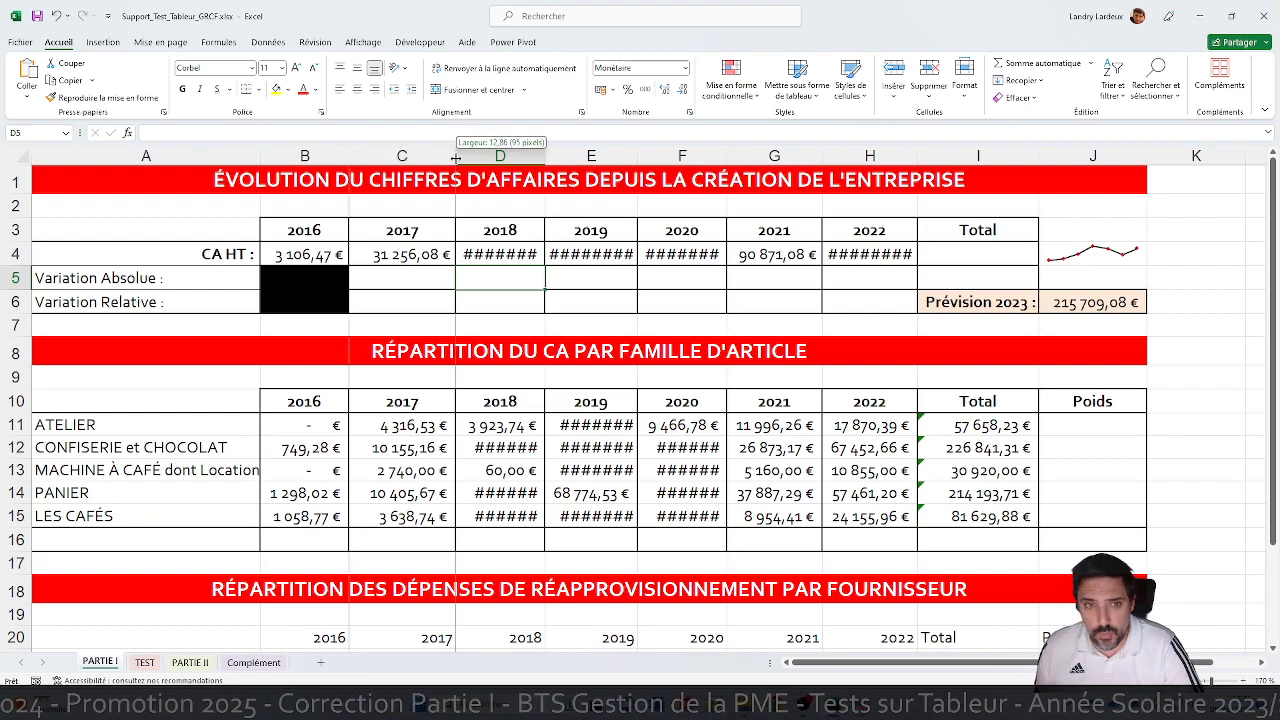
drag(455, 158, 447, 158)
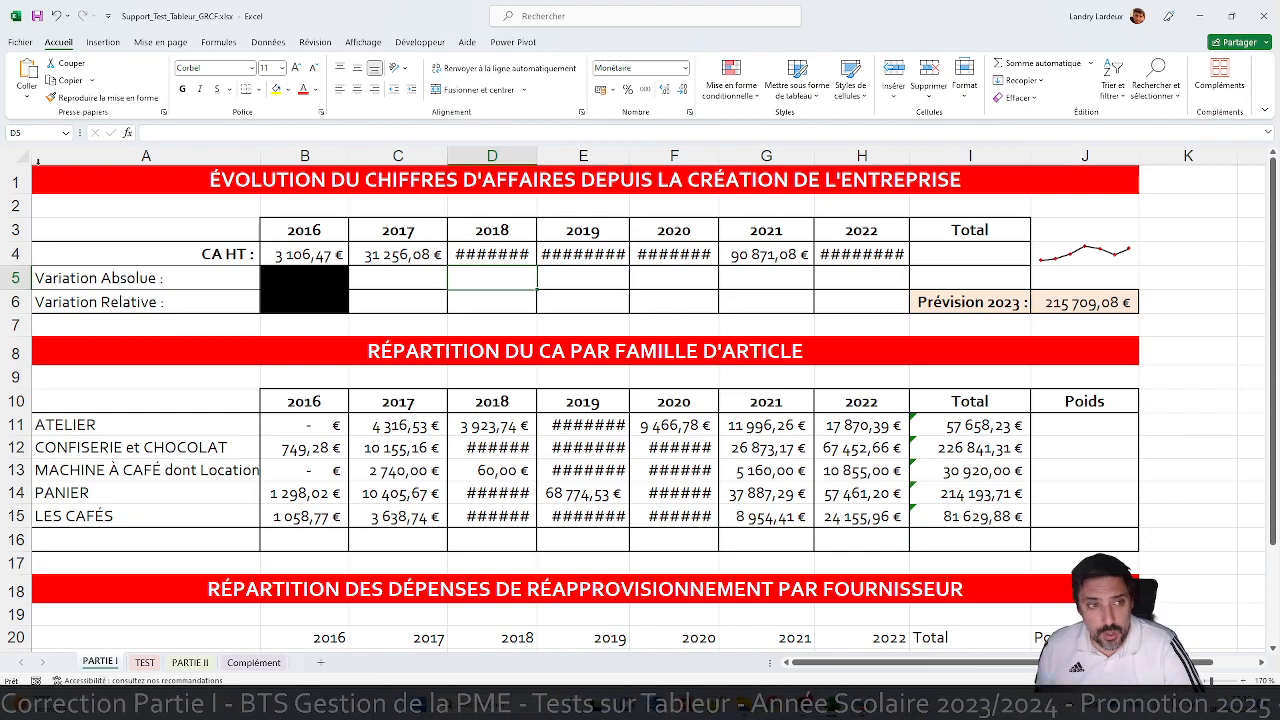
Auto-fit the width of every column in the PARTIE I sheet to its contents.
click(19, 157)
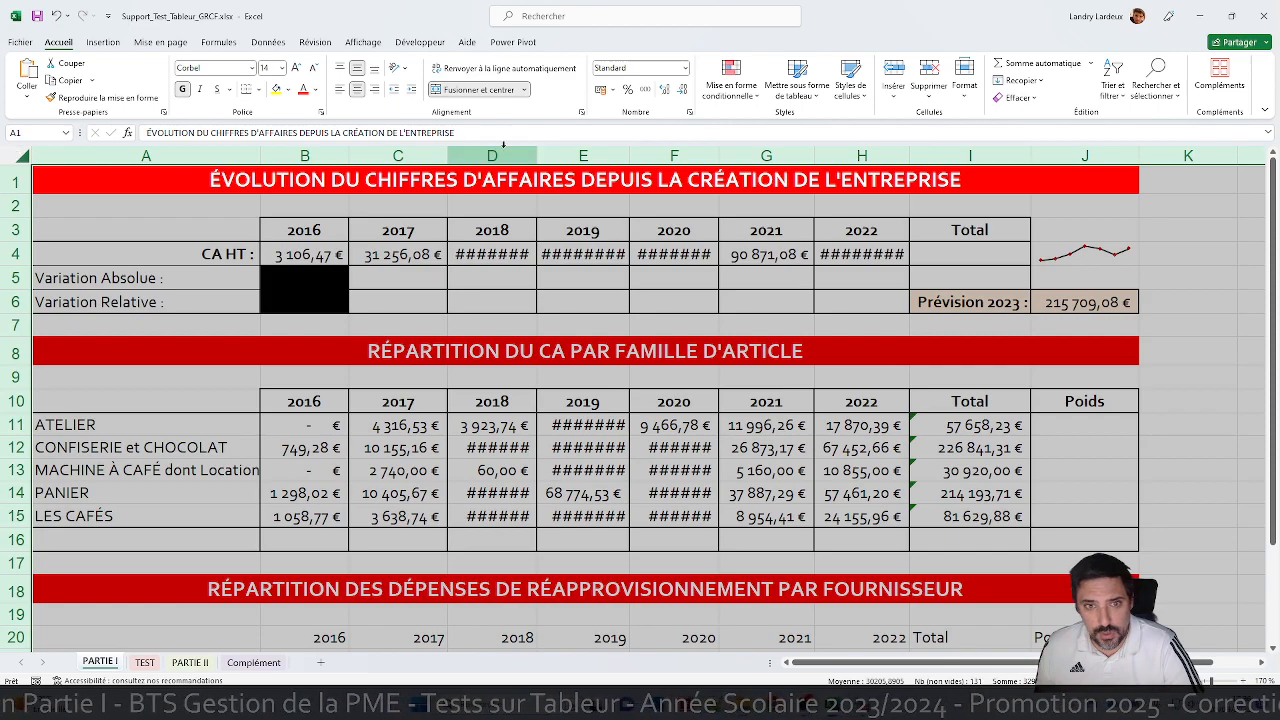
double_click(537, 156)
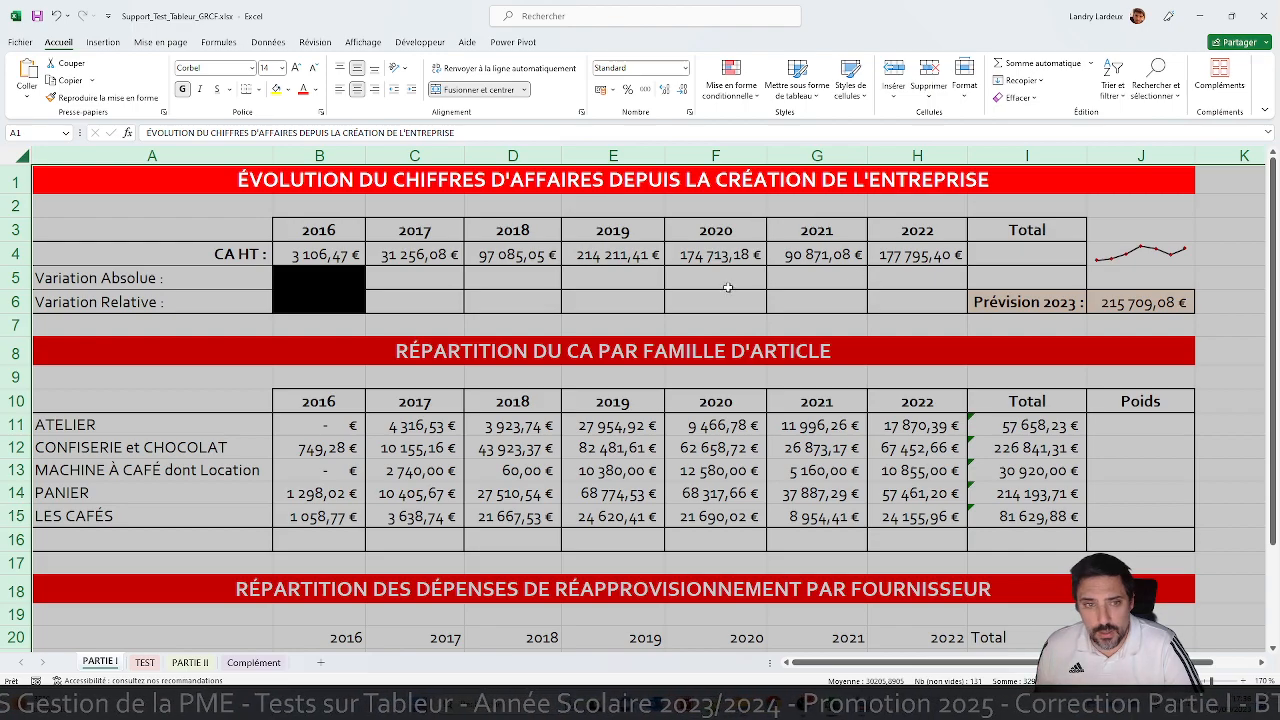
click(641, 288)
scroll(772, 318, down, 2)
scroll(772, 318, up, 2)
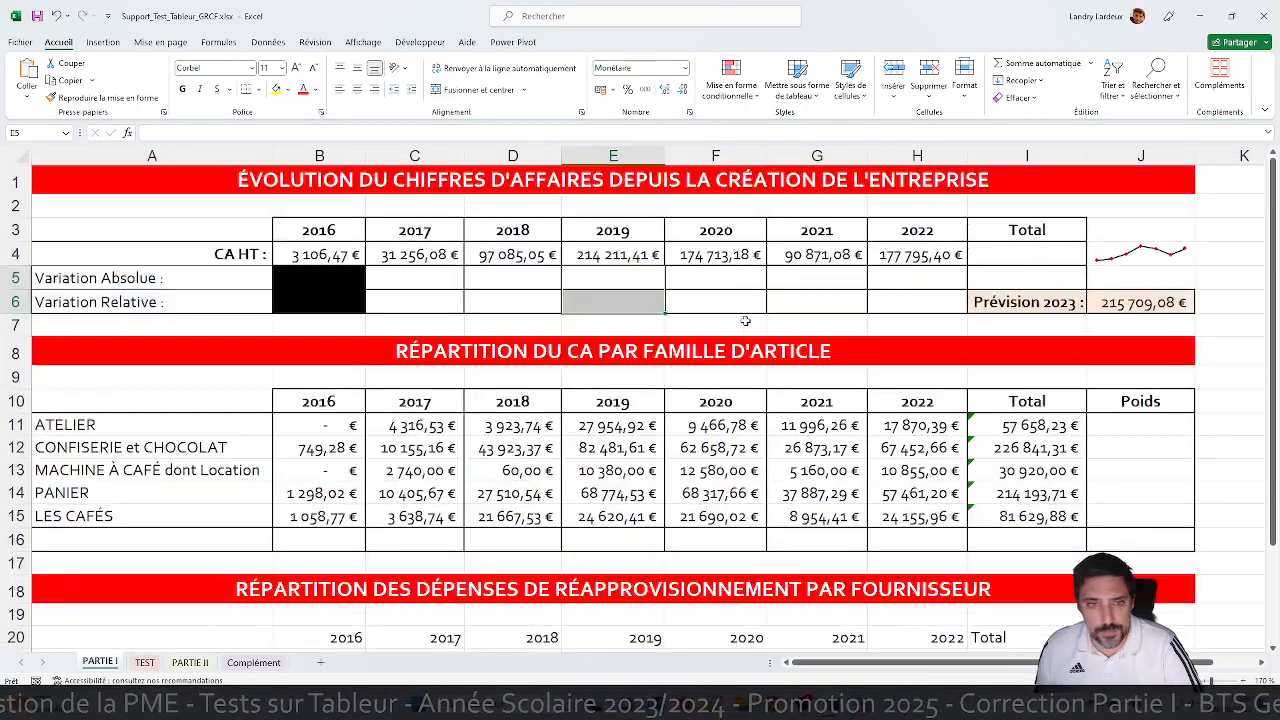
Calculate the 2017 absolute variation in C5 with =C4-B4 and copy the formula across to H5.
click(422, 282)
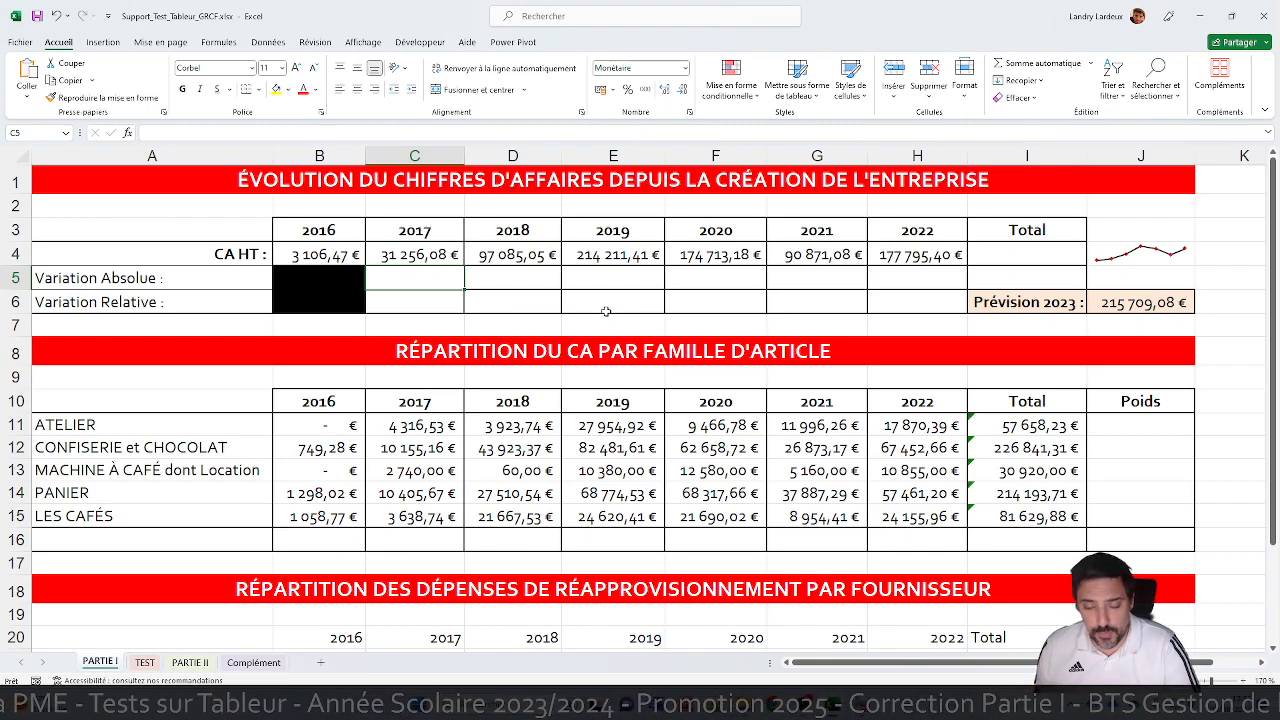
text(=)
click(443, 256)
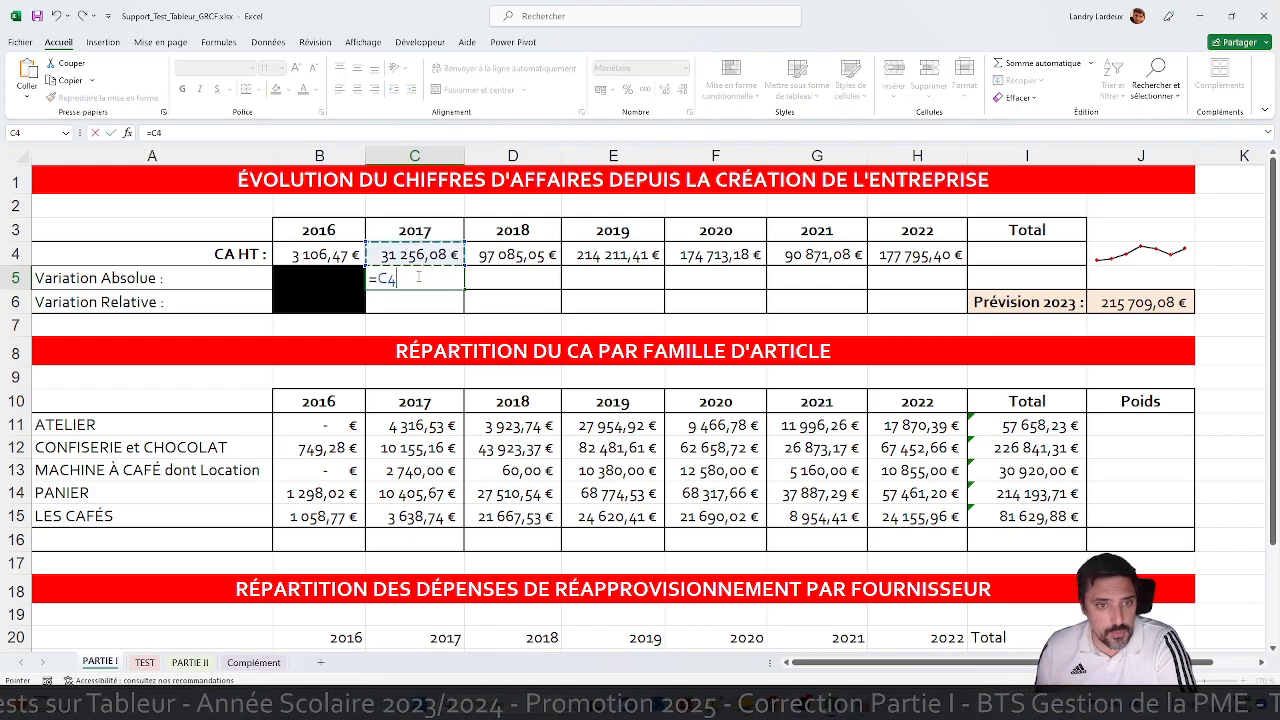
text(-)
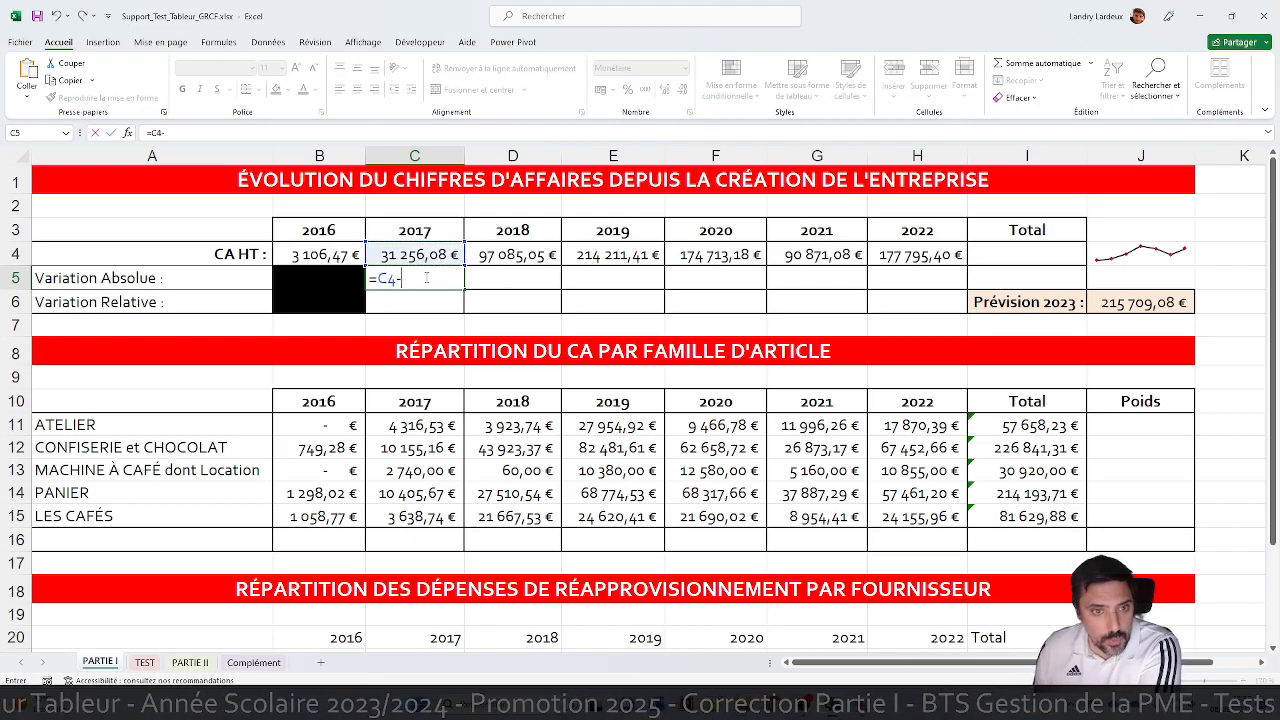
click(340, 257)
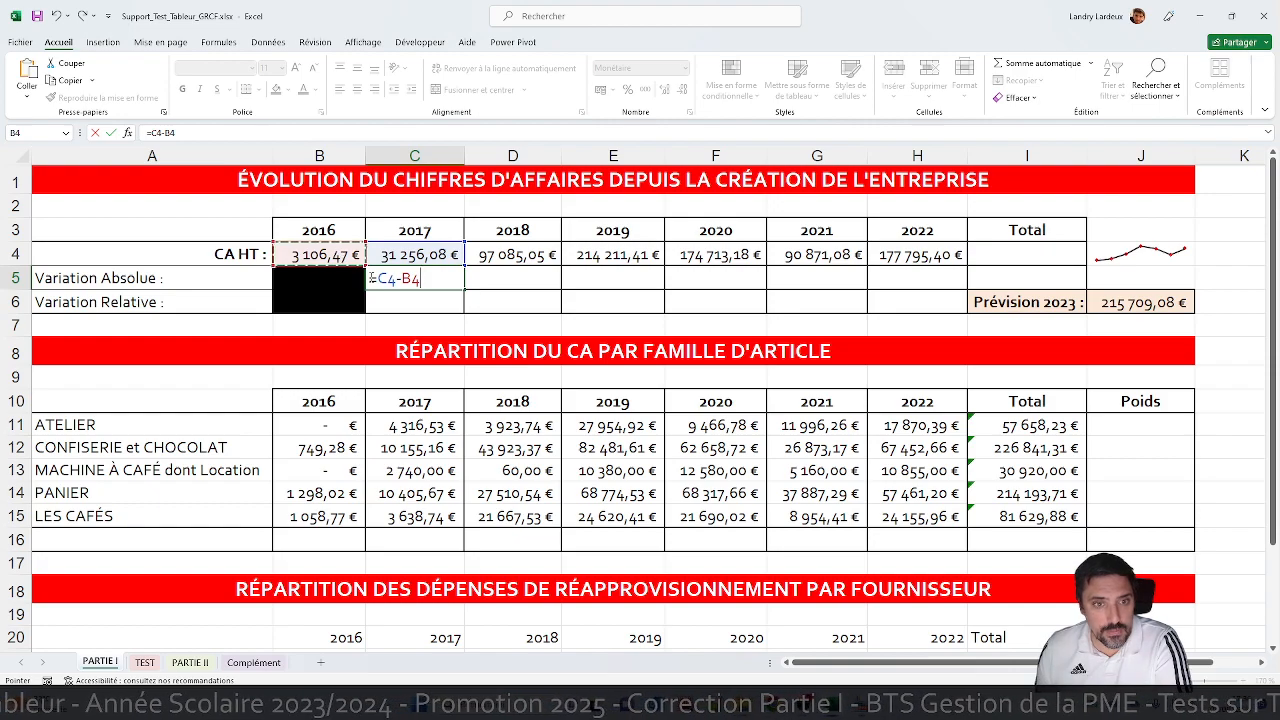
key(Return)
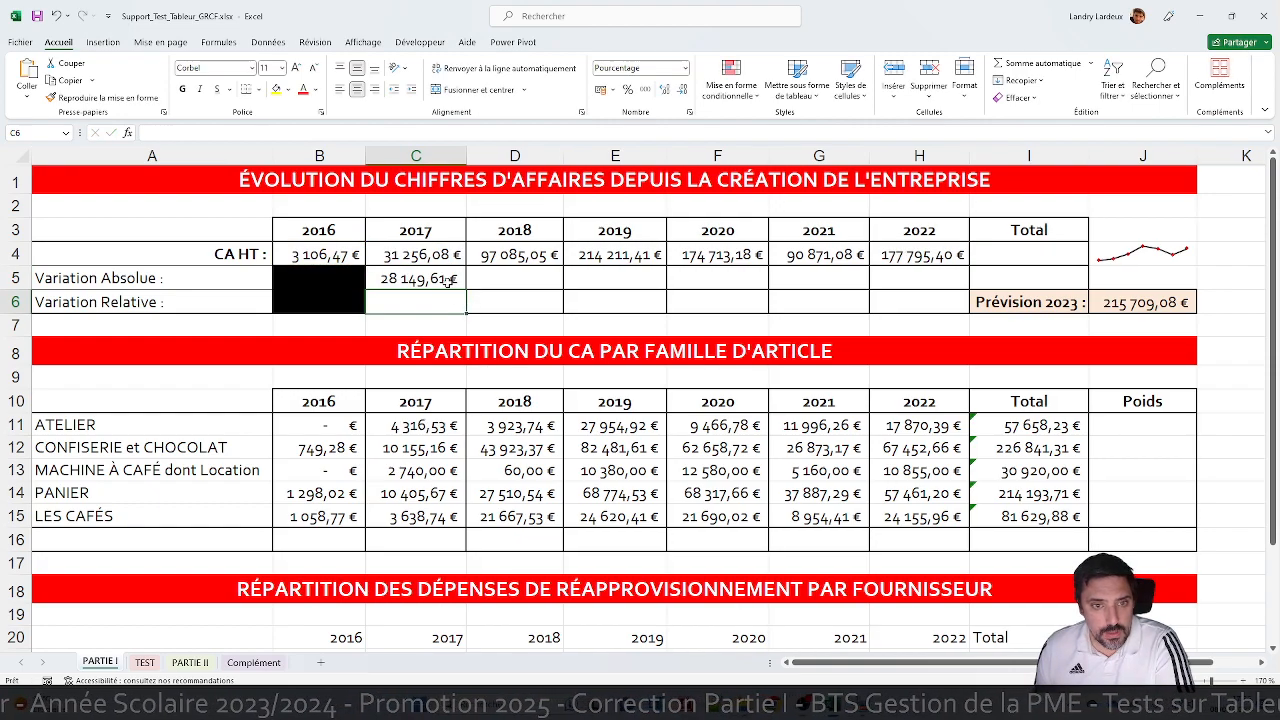
click(450, 281)
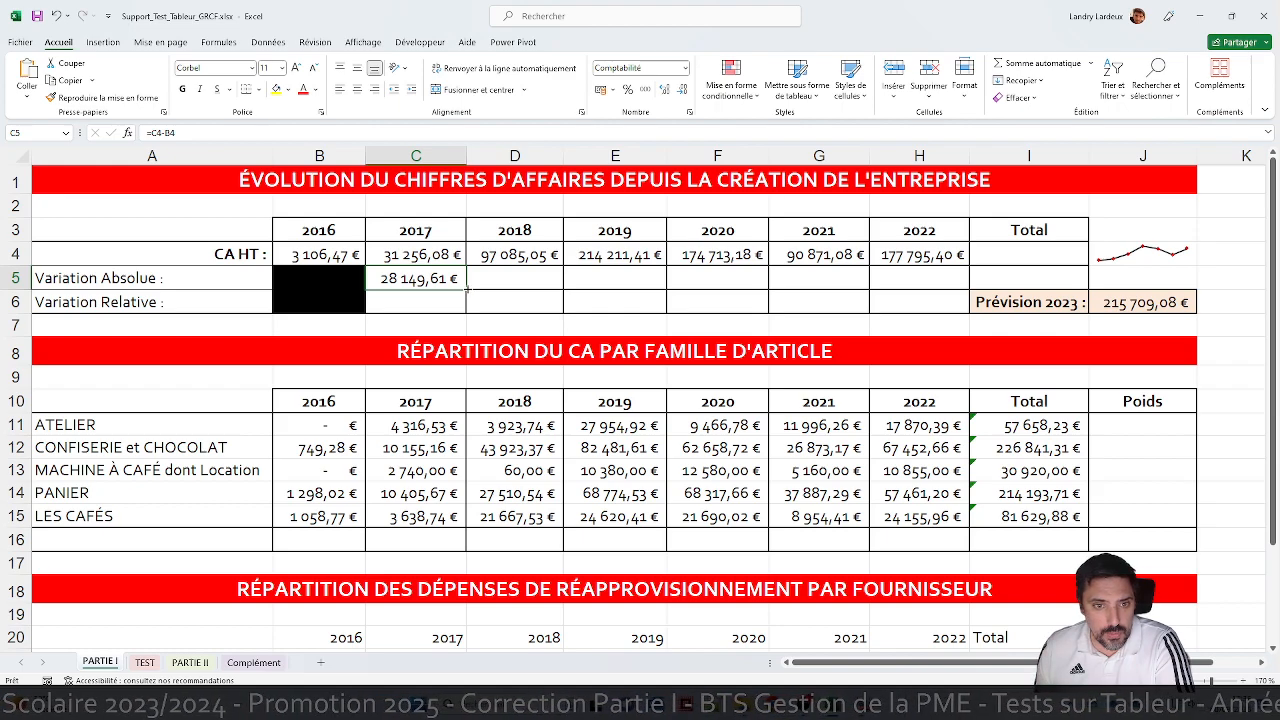
drag(467, 289, 930, 288)
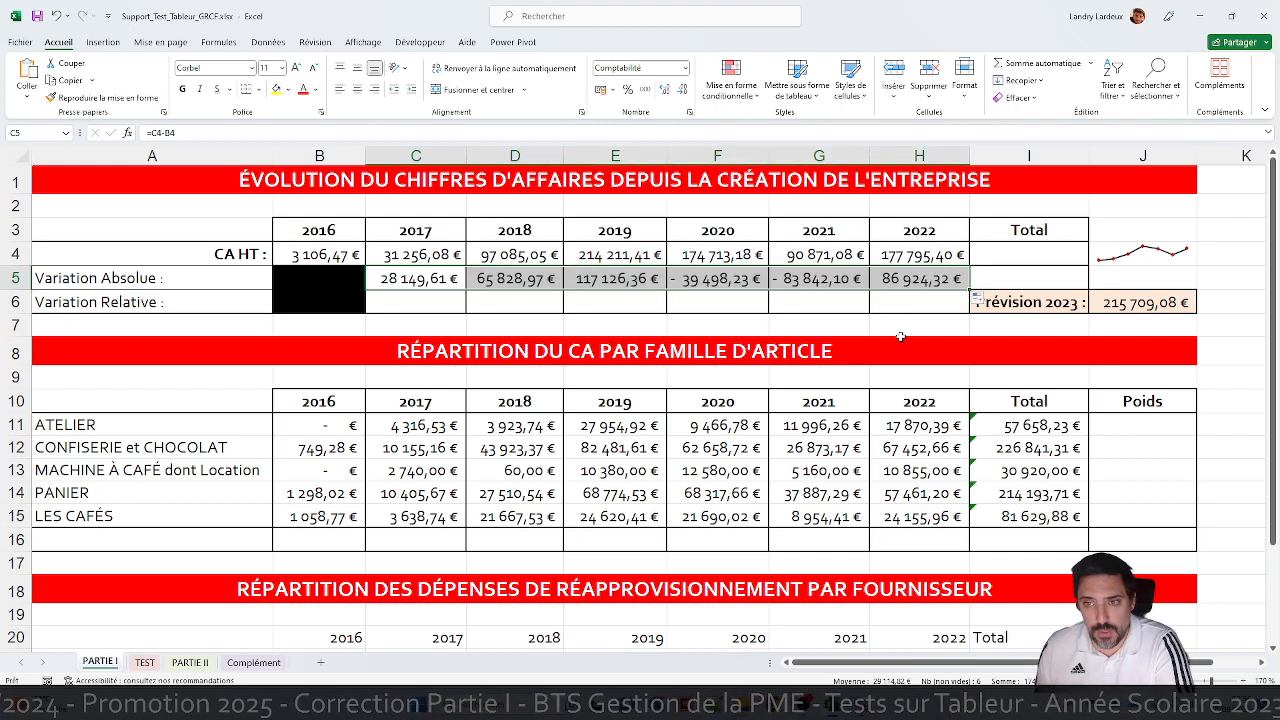
click(987, 251)
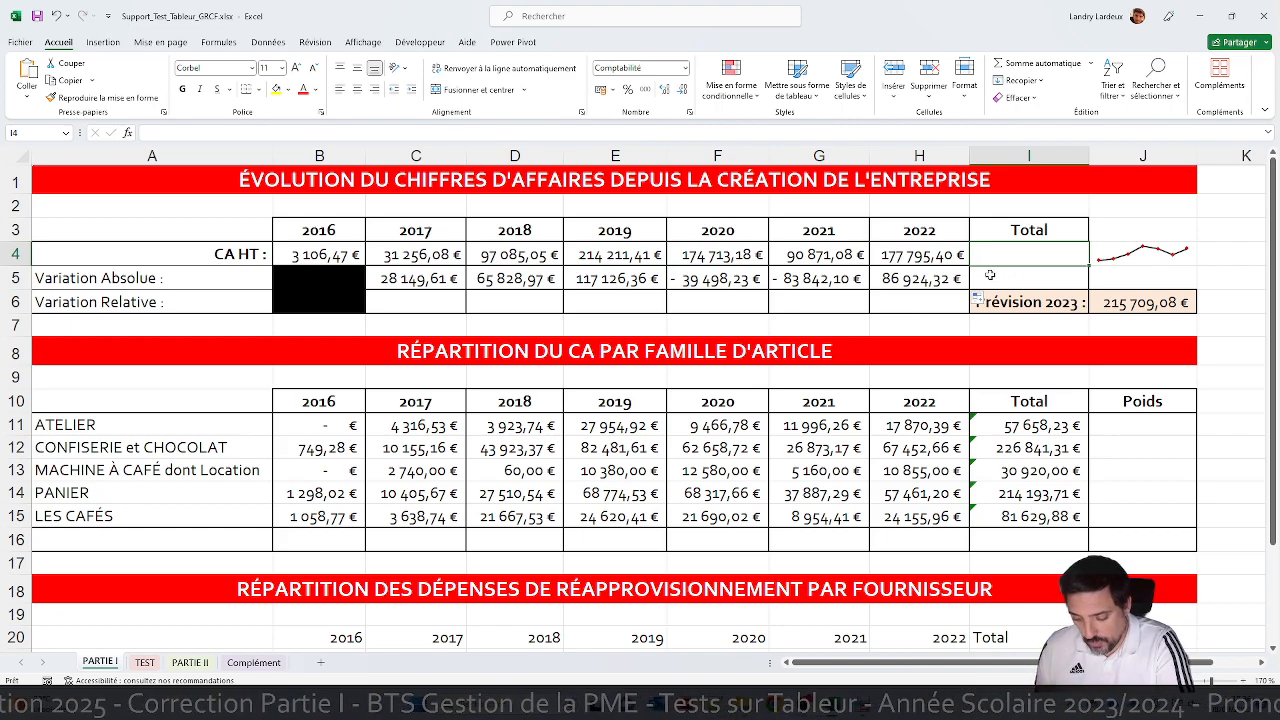
text(=somme()
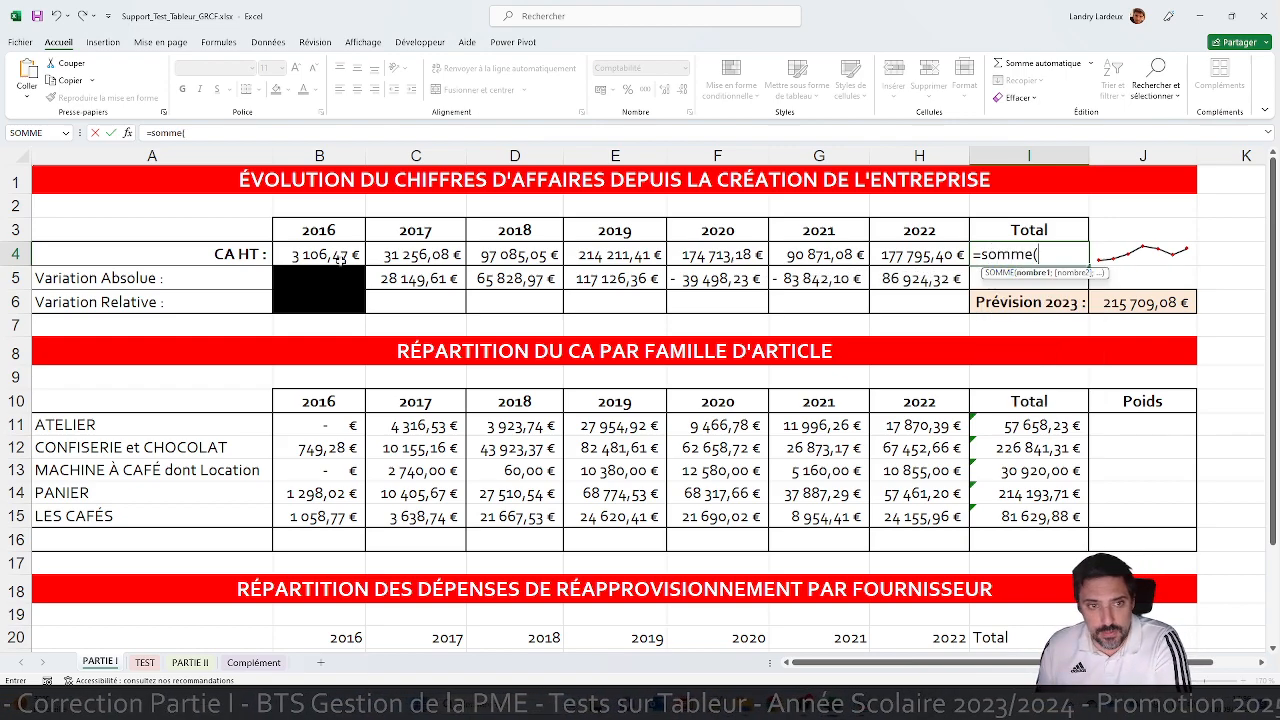
drag(342, 262, 905, 254)
key(Escape)
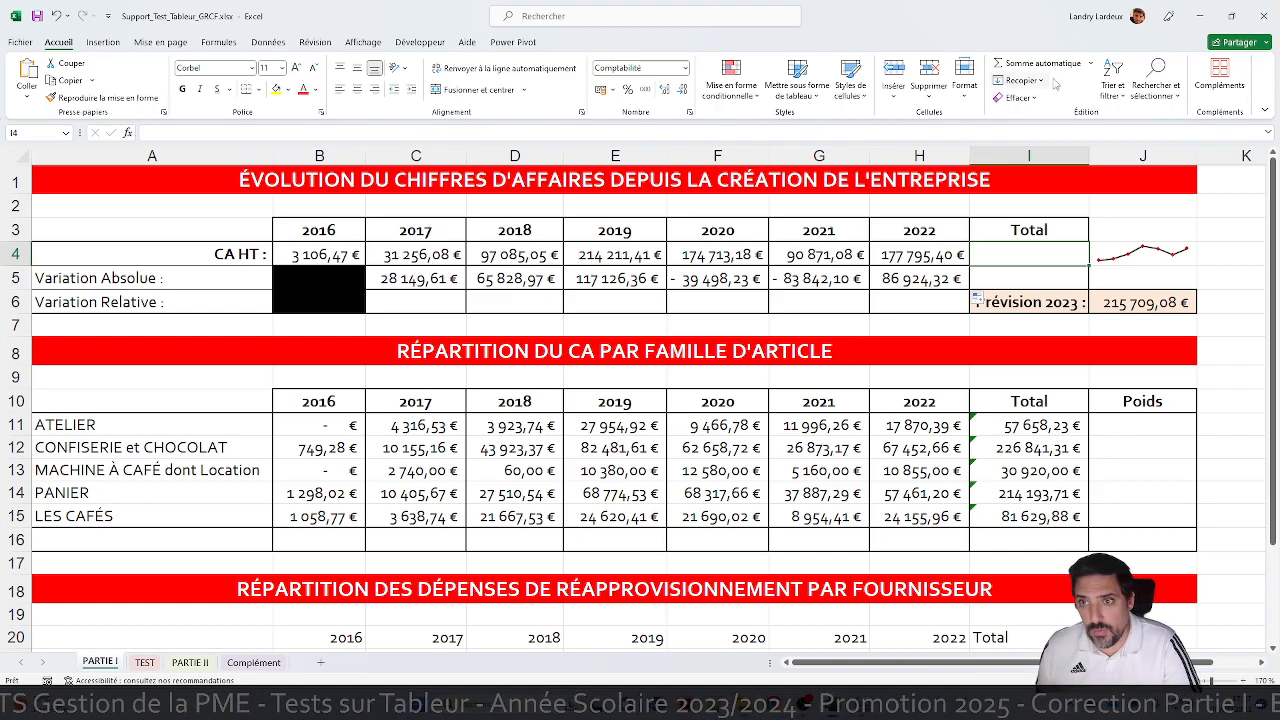
Total the CA HT row in cell I4 with an automatic sum of B4:H4.
click(1090, 64)
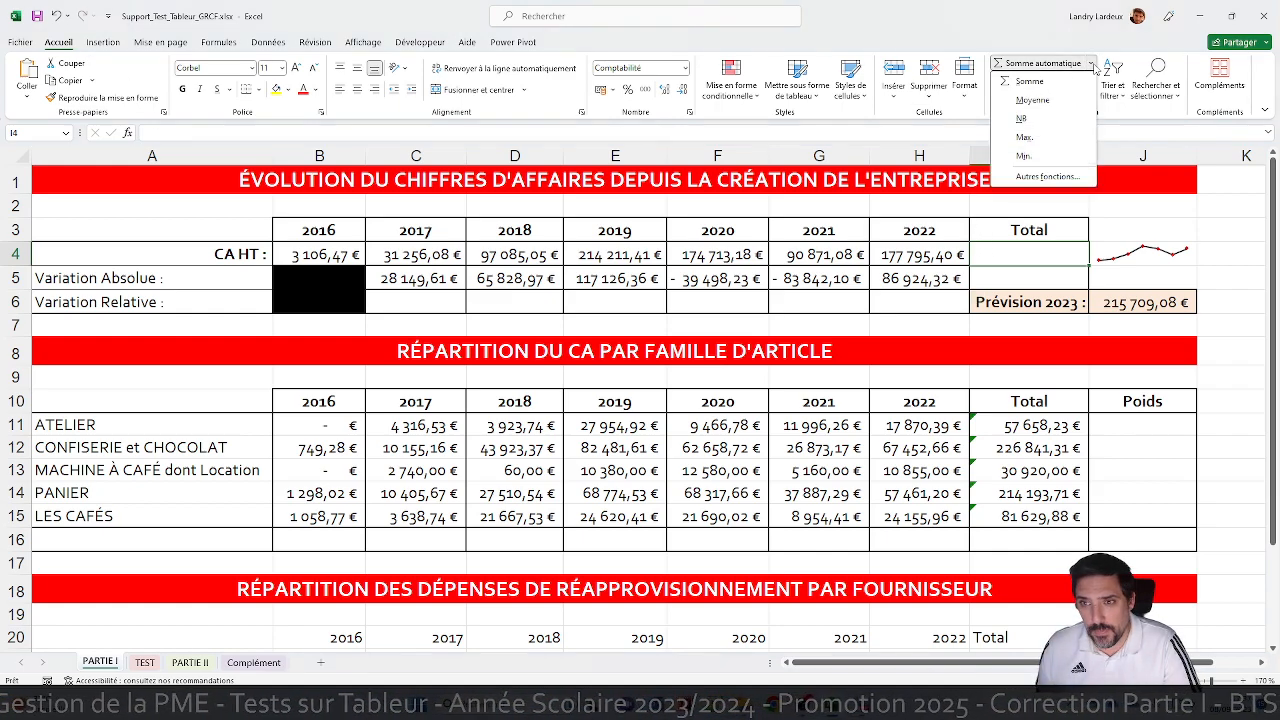
click(1040, 84)
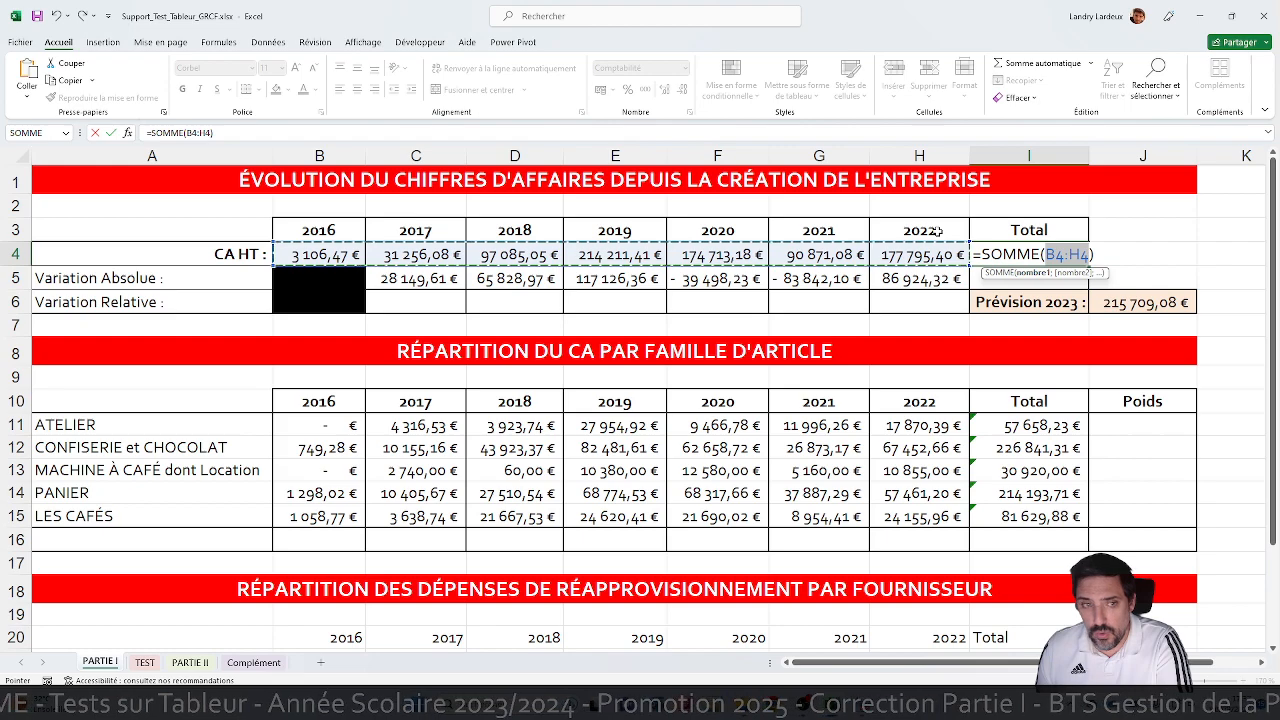
key(Return)
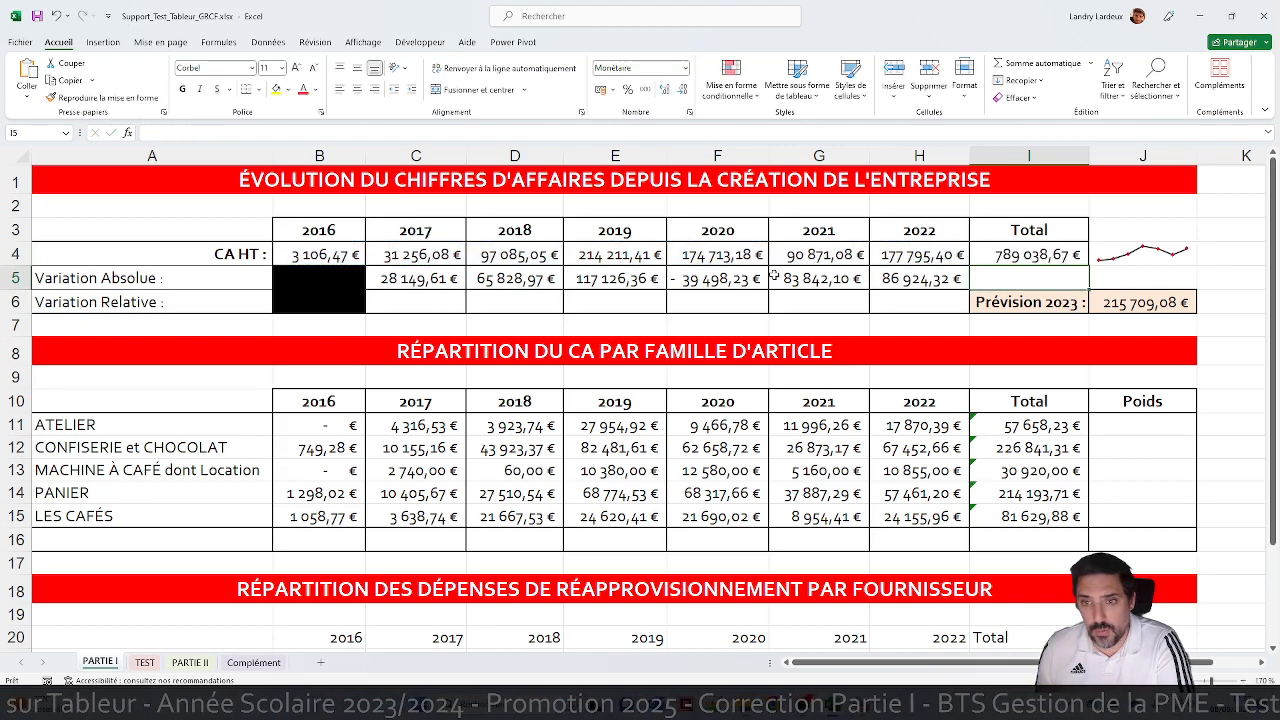
Calculate the 2017 relative variation in C6 with =C5/B4 and copy the formula across to H6.
click(447, 306)
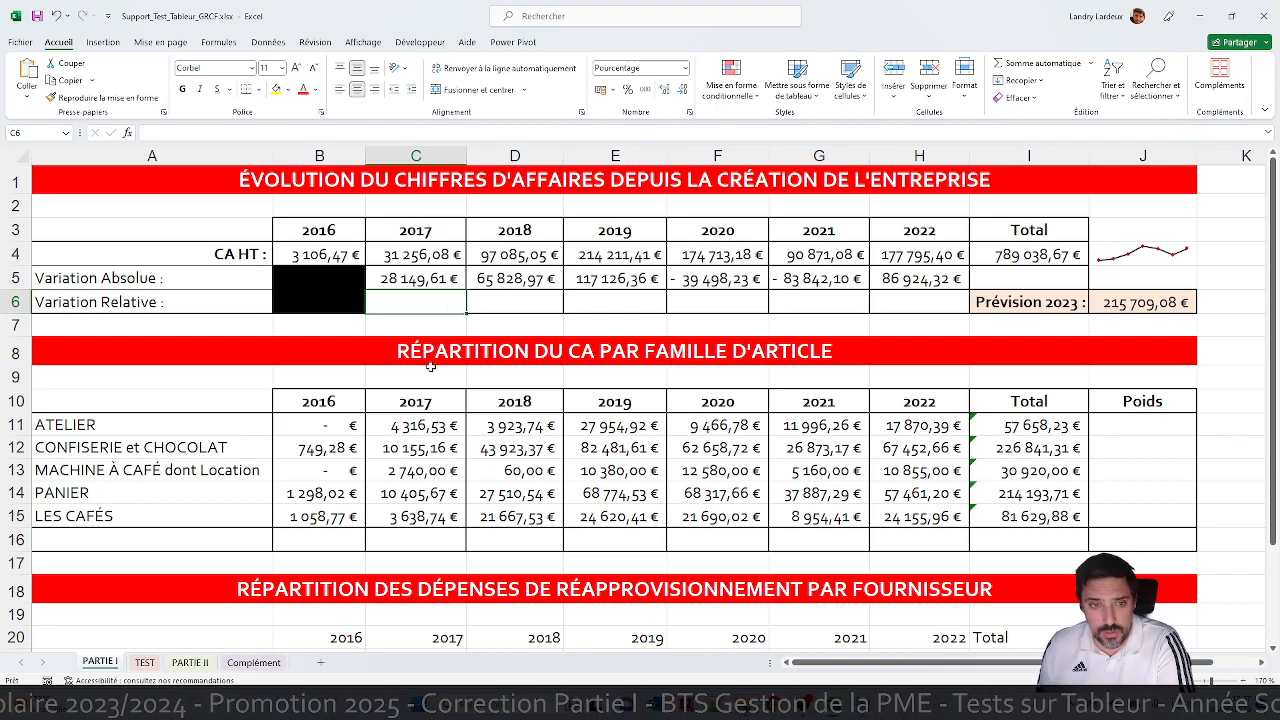
text(=)
click(416, 280)
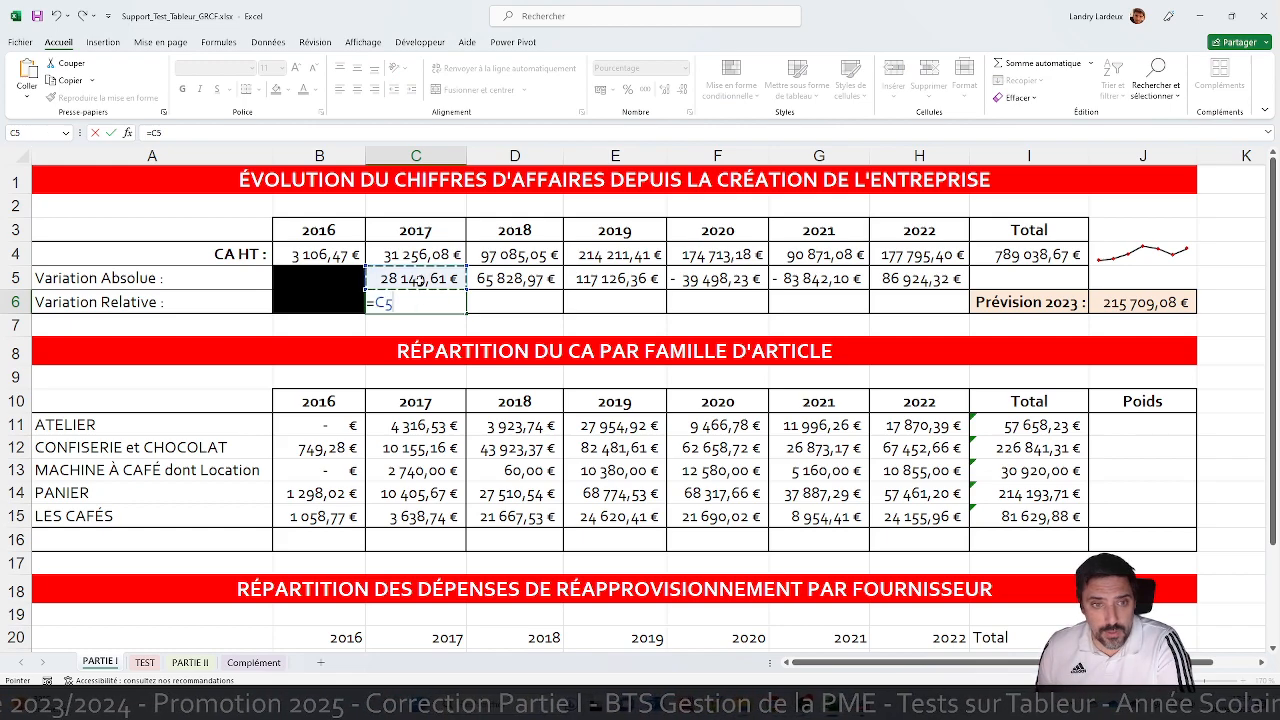
text(/)
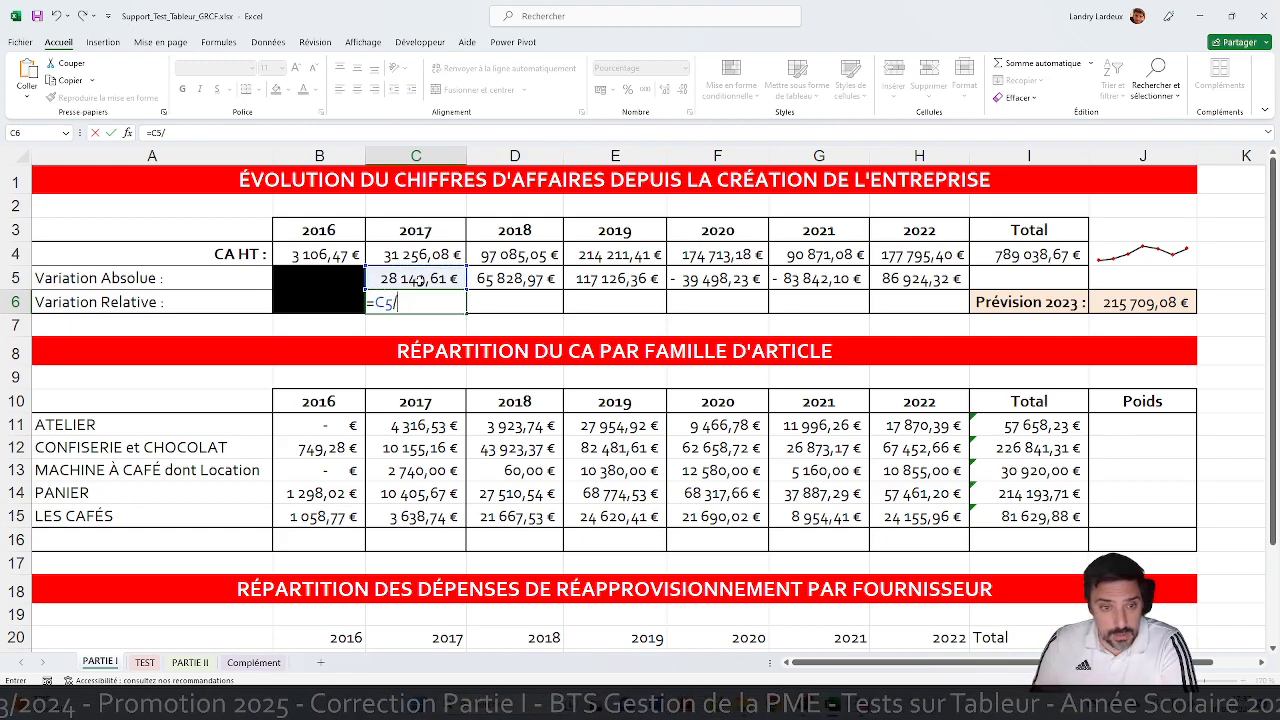
click(330, 255)
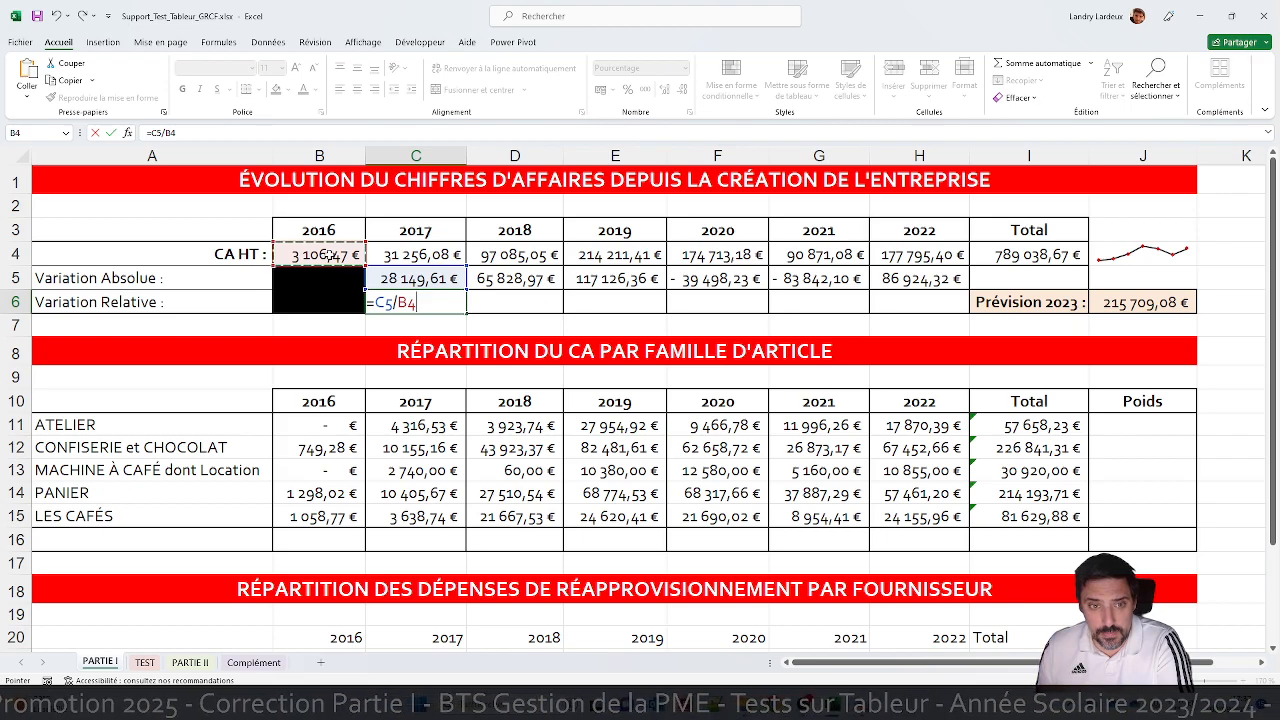
key(Return)
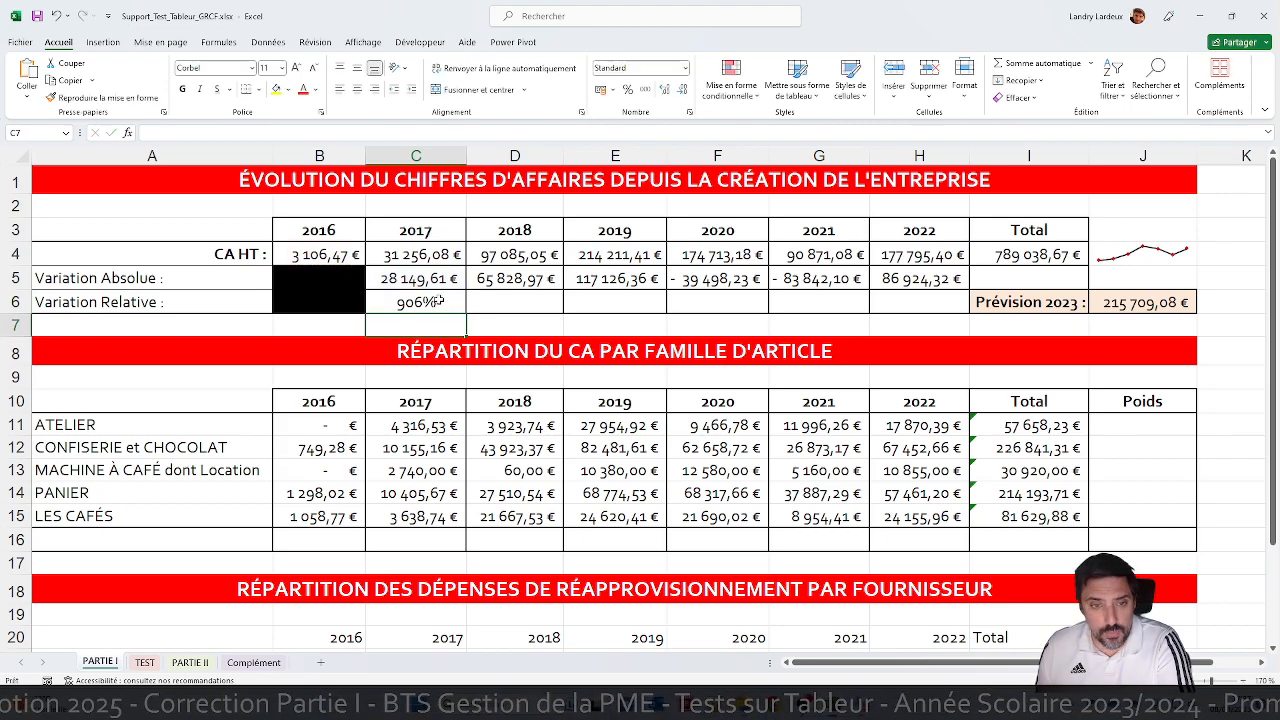
click(437, 301)
drag(465, 313, 937, 305)
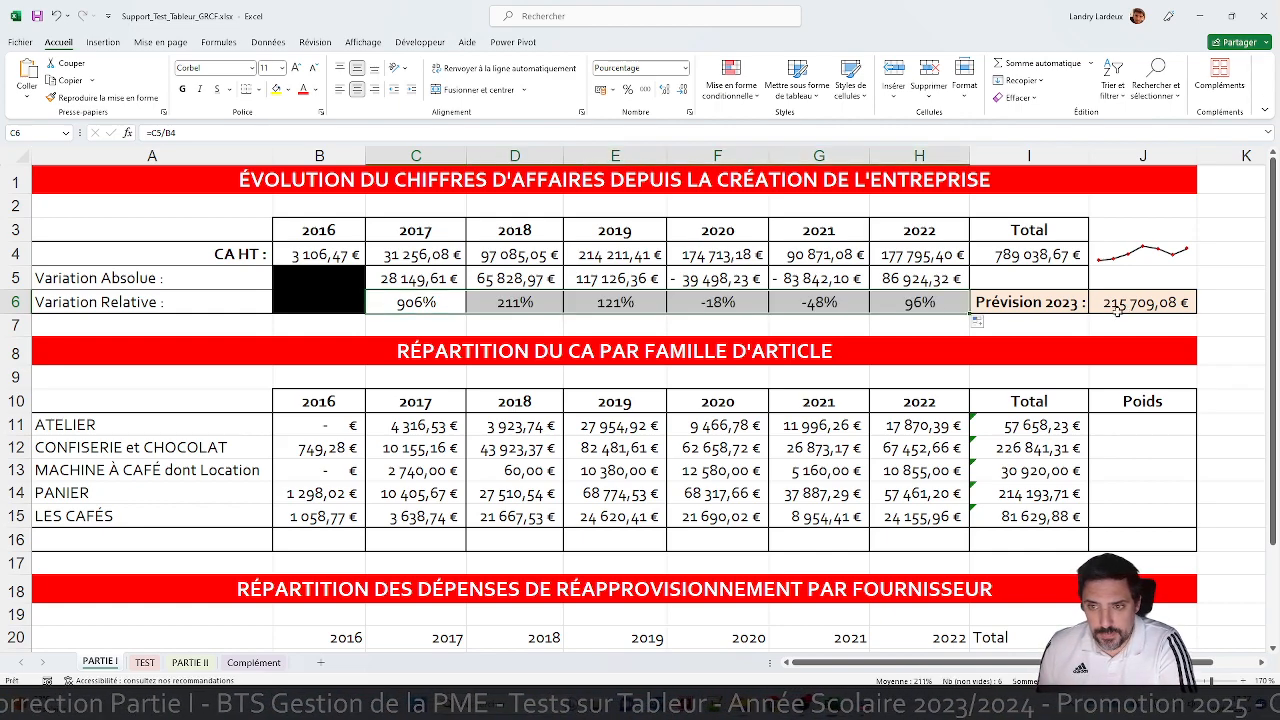
click(1032, 325)
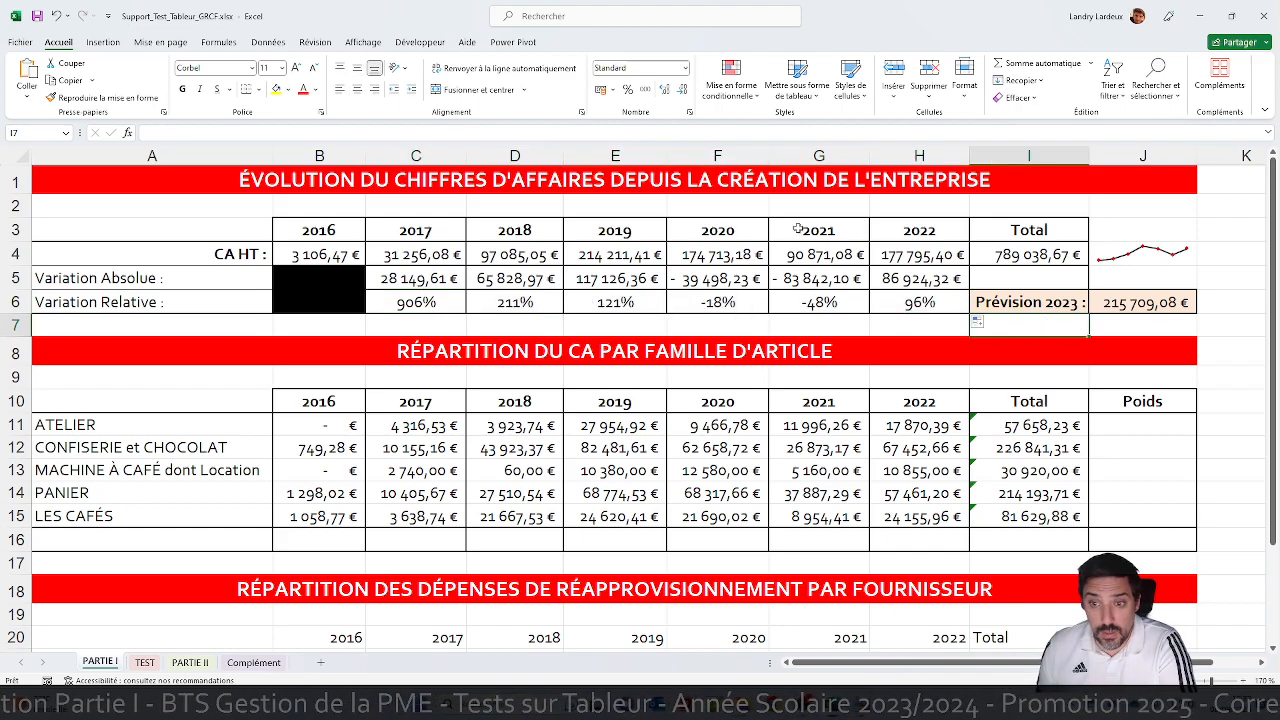
click(1030, 258)
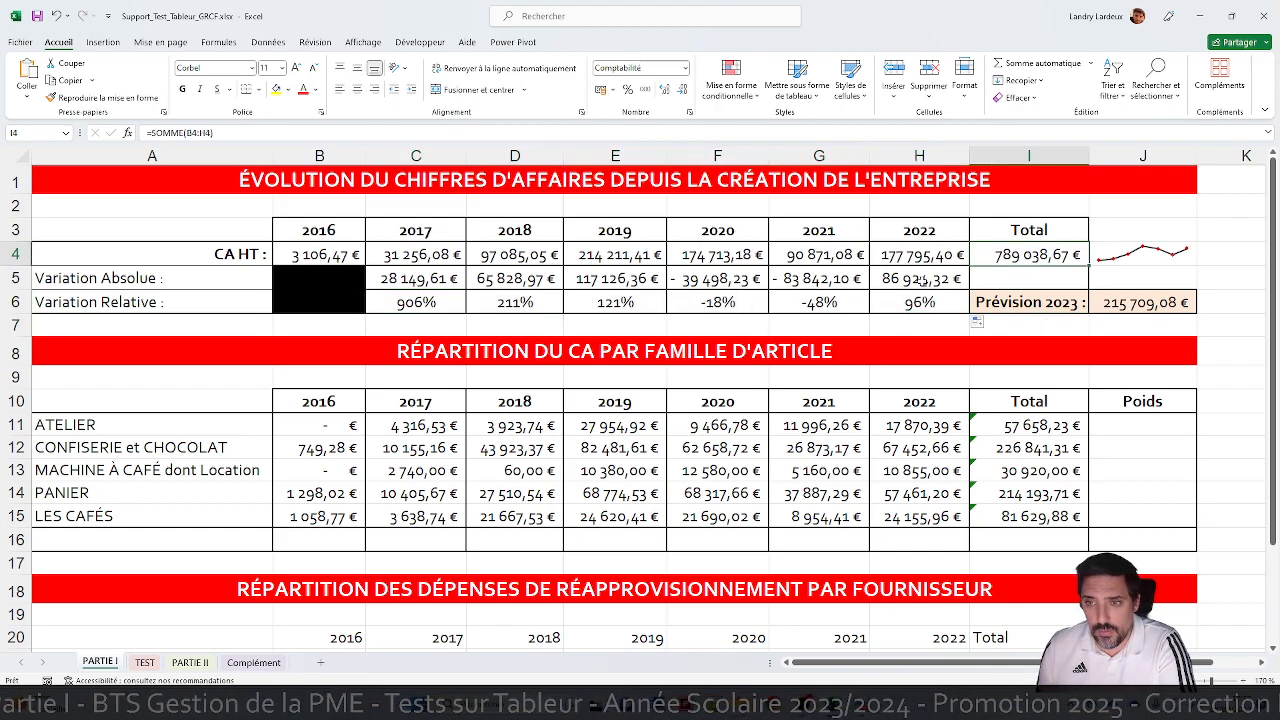
Replace the relative variation formula in C6 with =(C4-B4)/B4 and copy it across to H6.
click(424, 310)
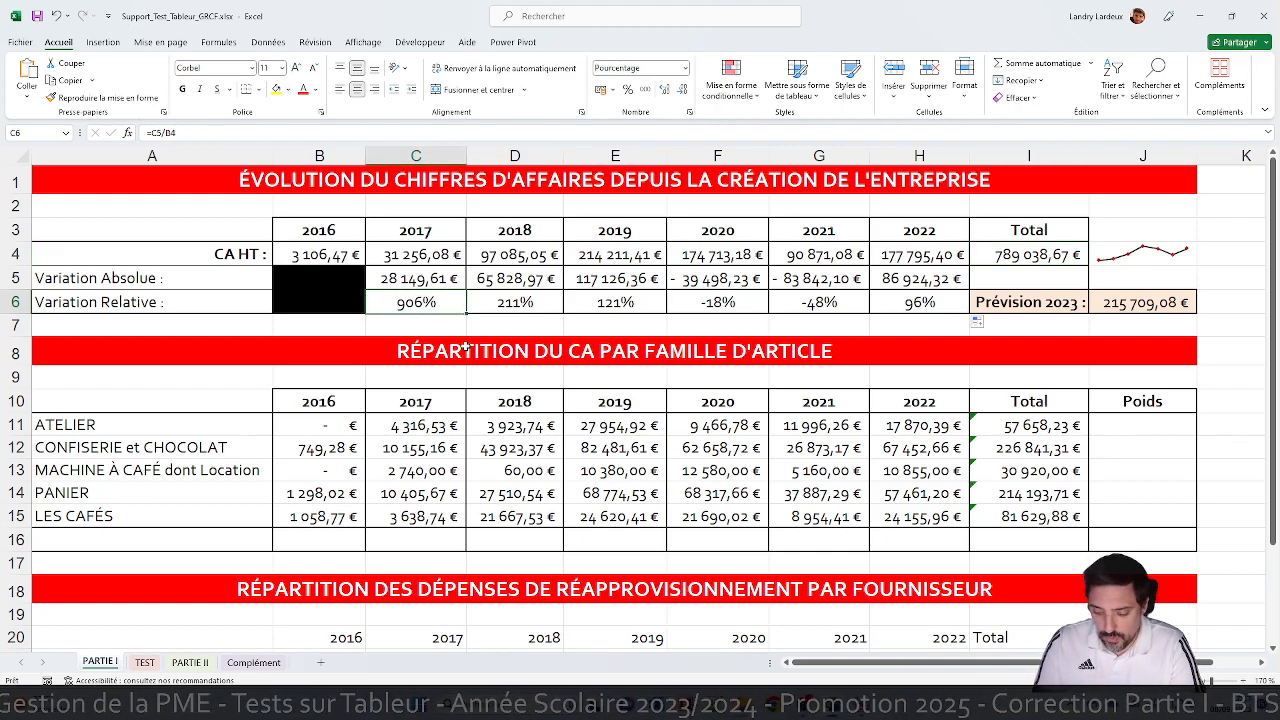
text(=)
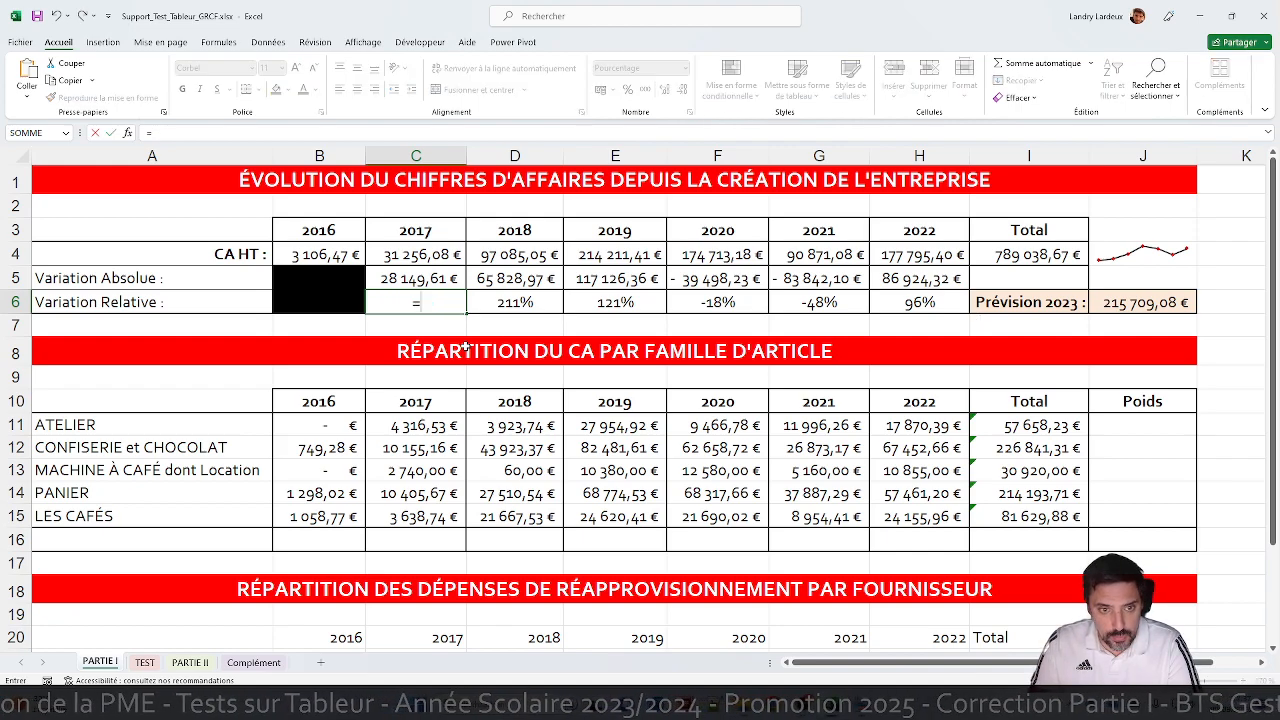
text(()
click(406, 263)
text(-)
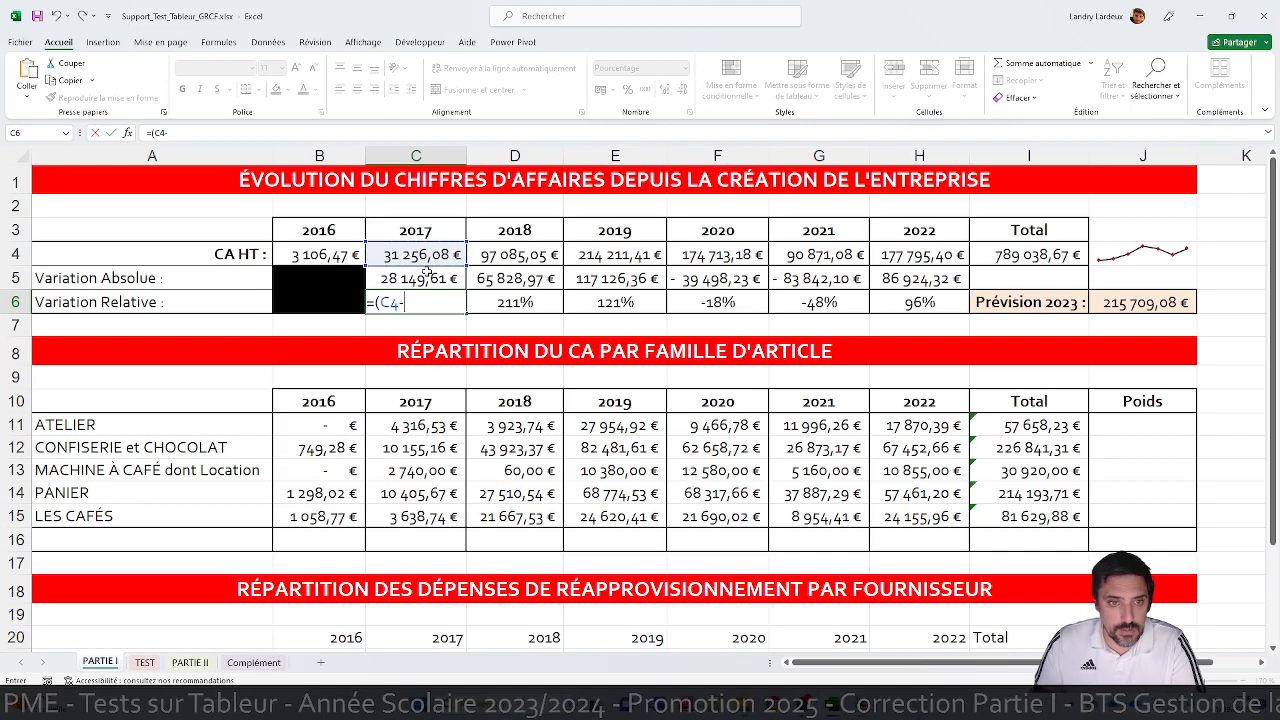
click(352, 255)
text()/)
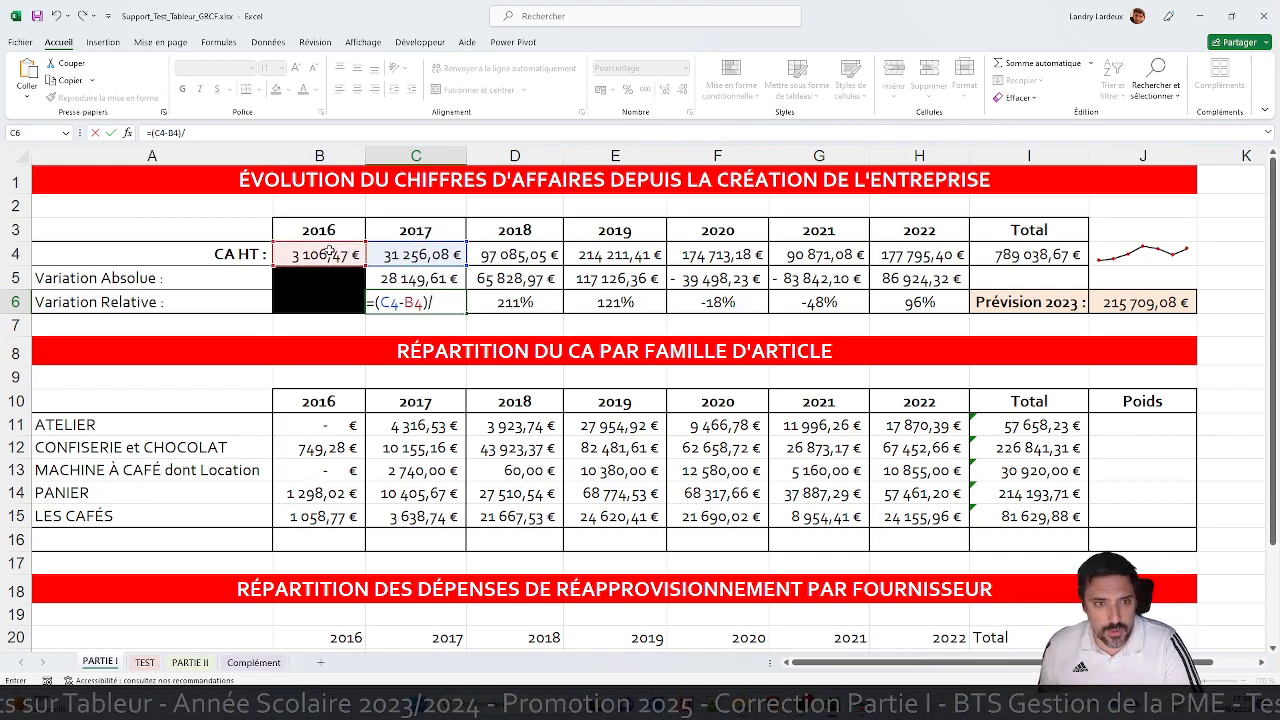
click(320, 255)
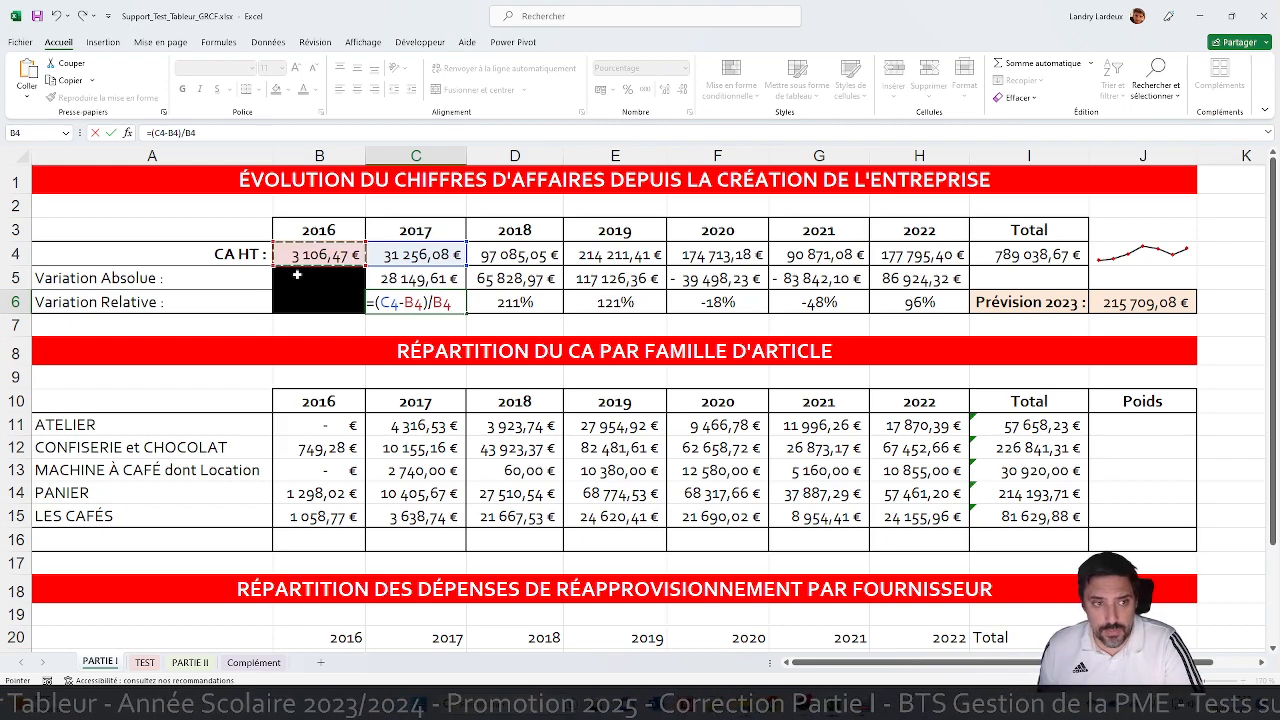
key(ctrl+Return)
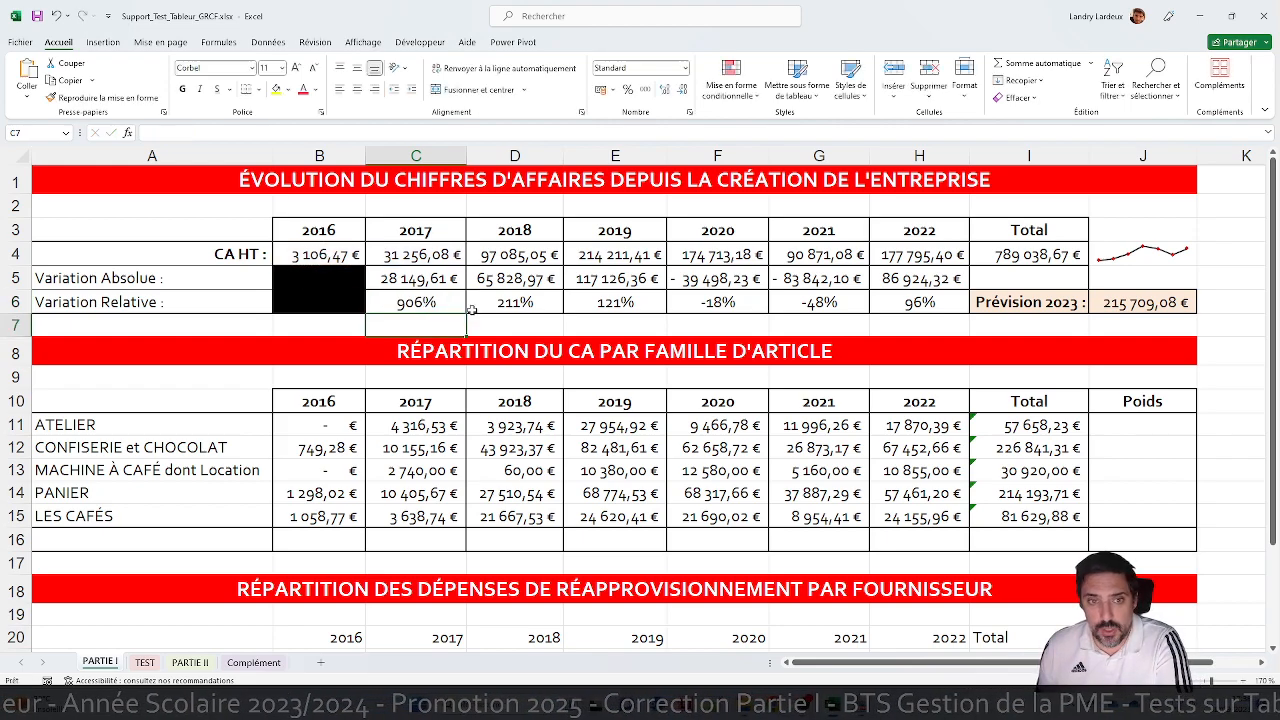
drag(468, 313, 930, 316)
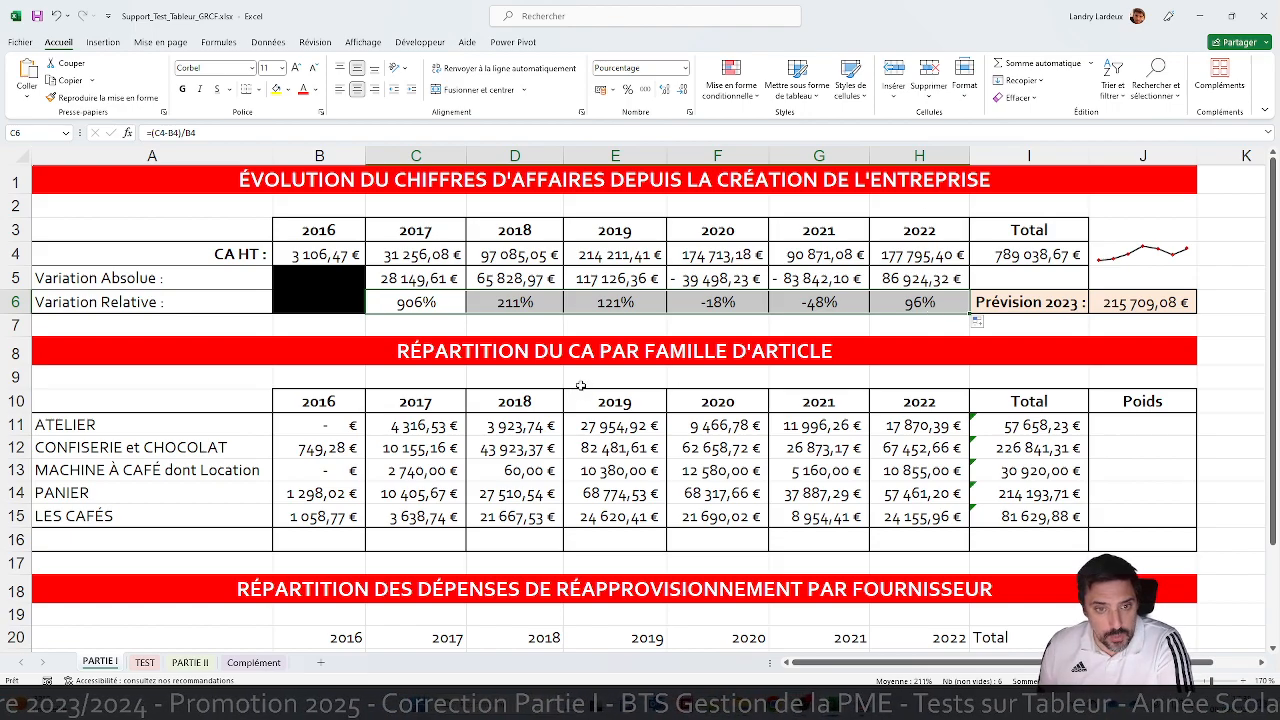
scroll(580, 385, down, 1)
scroll(580, 390, down, 1)
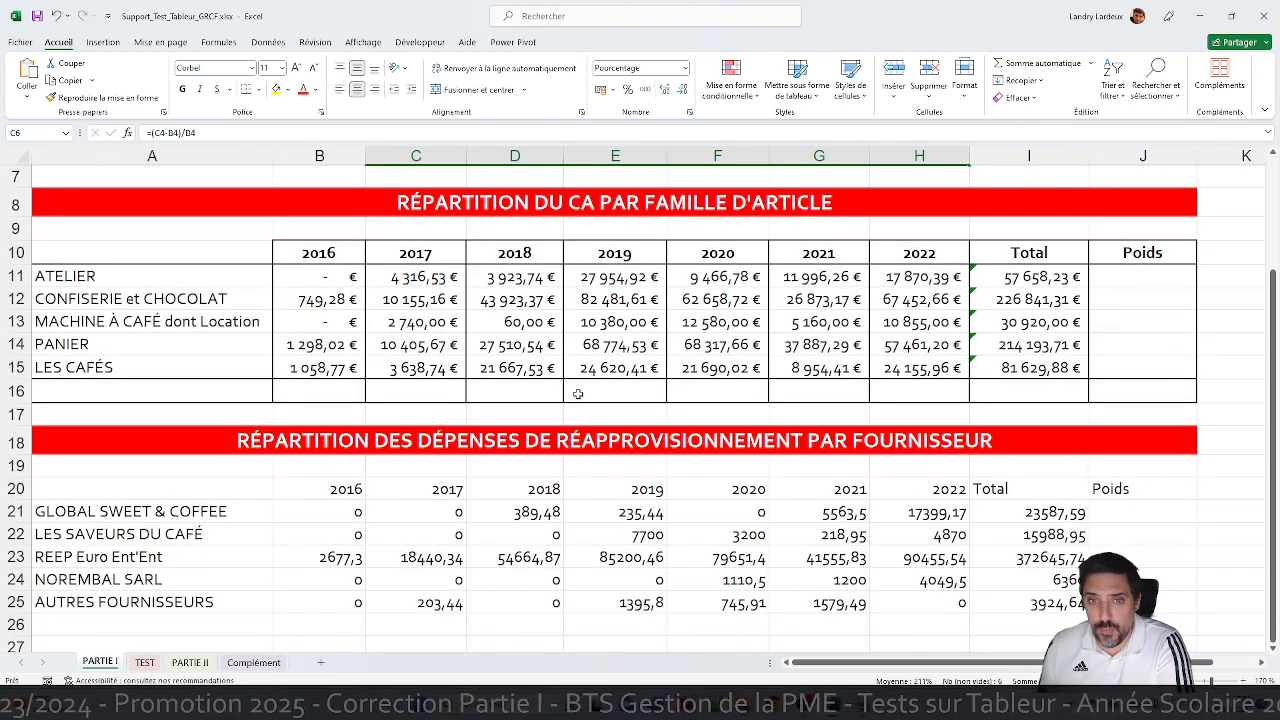
Sum the 2016 article families in B16 with =SOMME(B11:B15) and copy the formula across to I16.
click(331, 385)
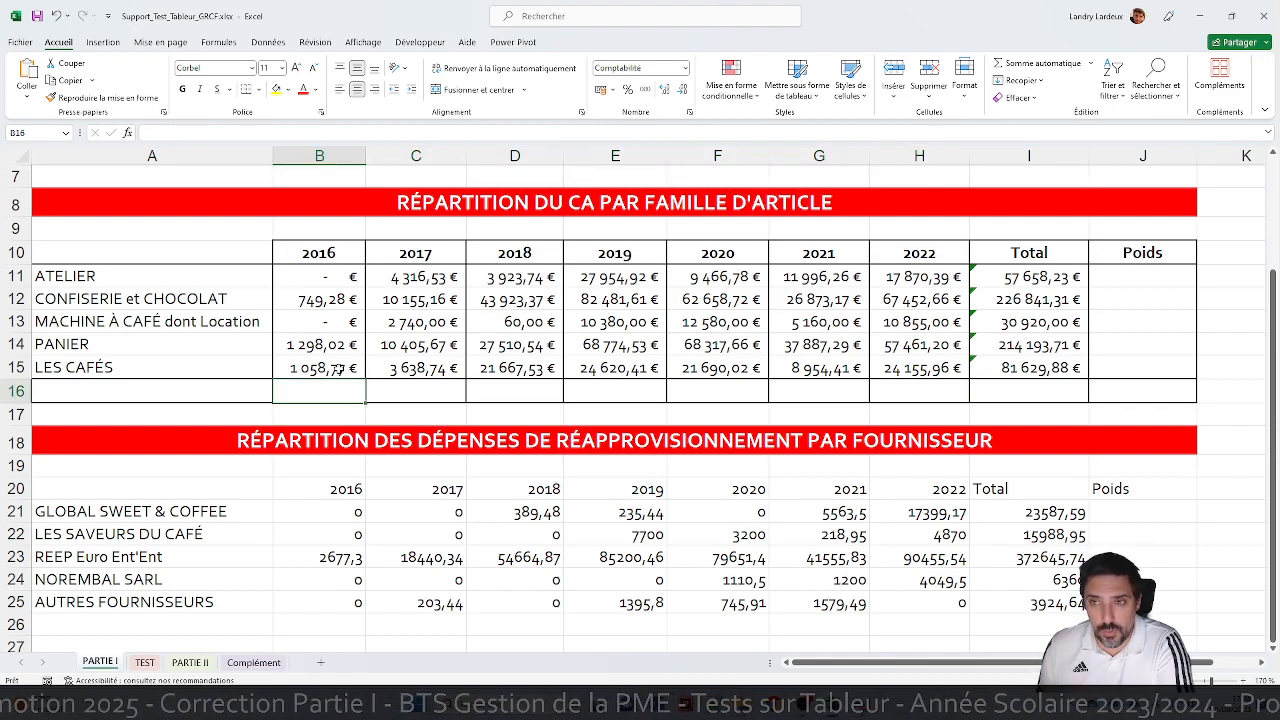
click(1091, 63)
click(1030, 84)
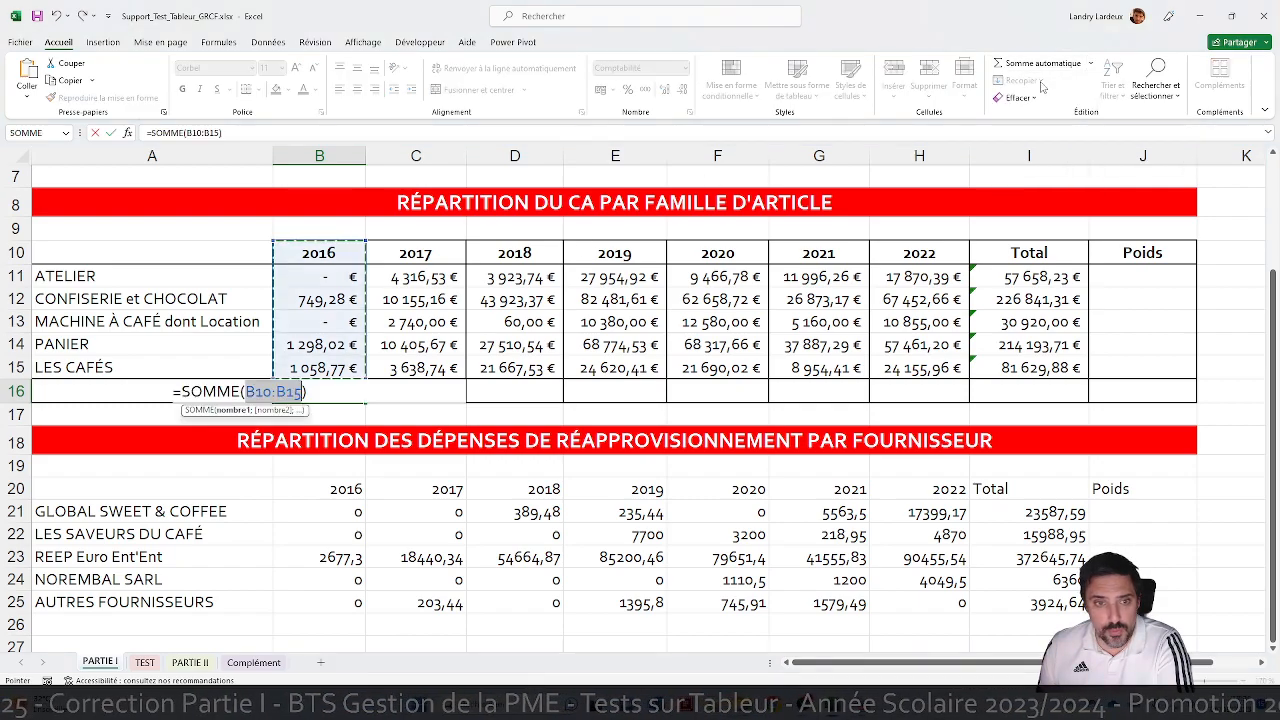
click(312, 275)
drag(312, 275, 306, 366)
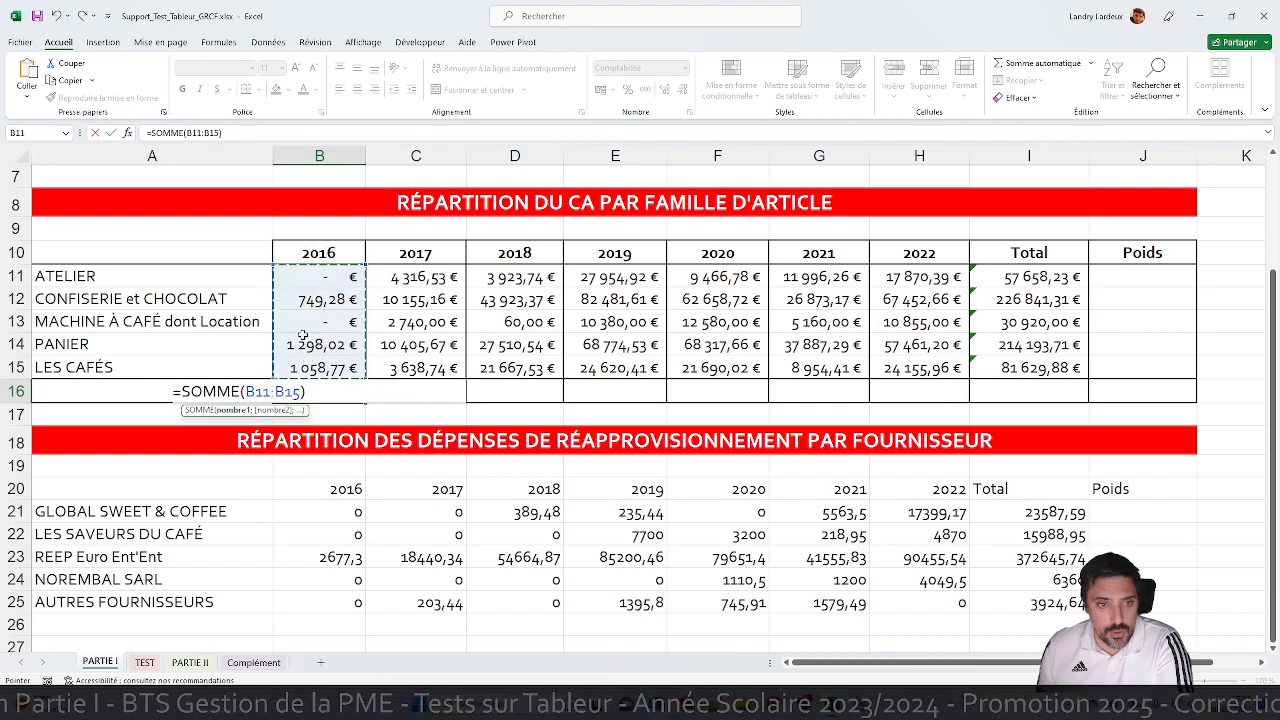
key(Return)
click(348, 397)
drag(366, 403, 1046, 388)
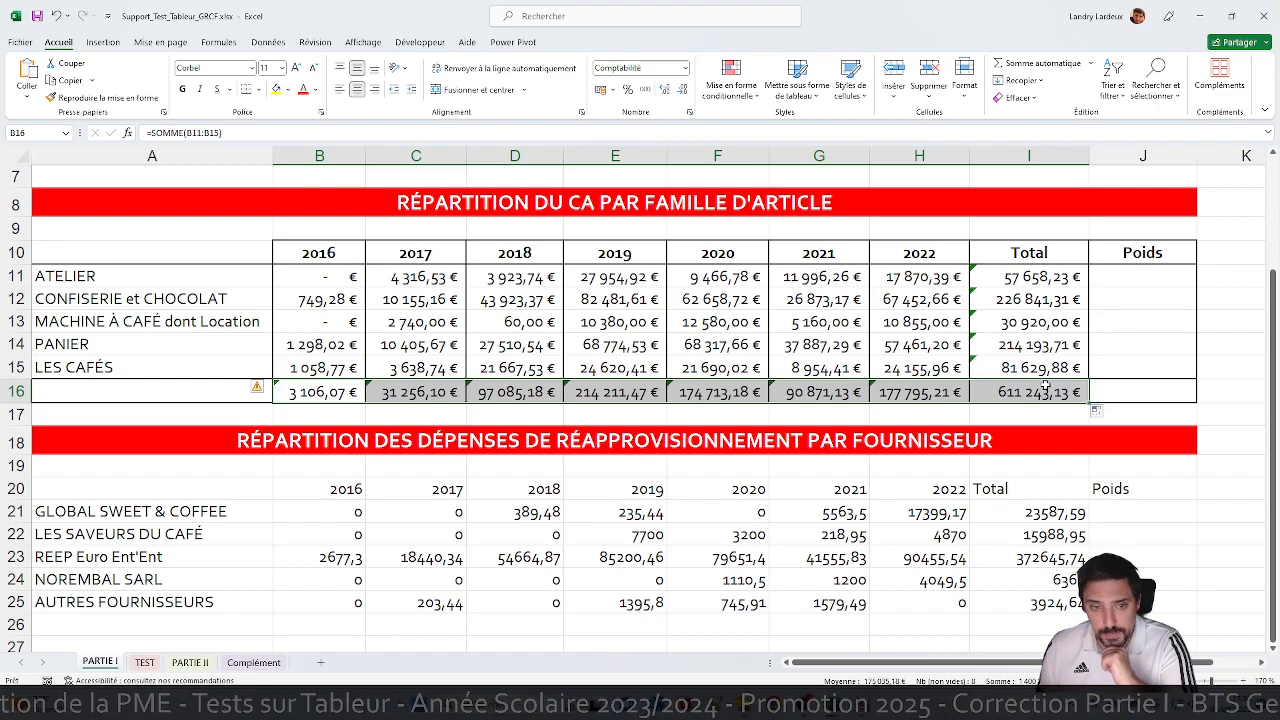
Calculate the ATELIER weight in J11 with =I11/I16 and copy the formula down to J15.
click(1141, 279)
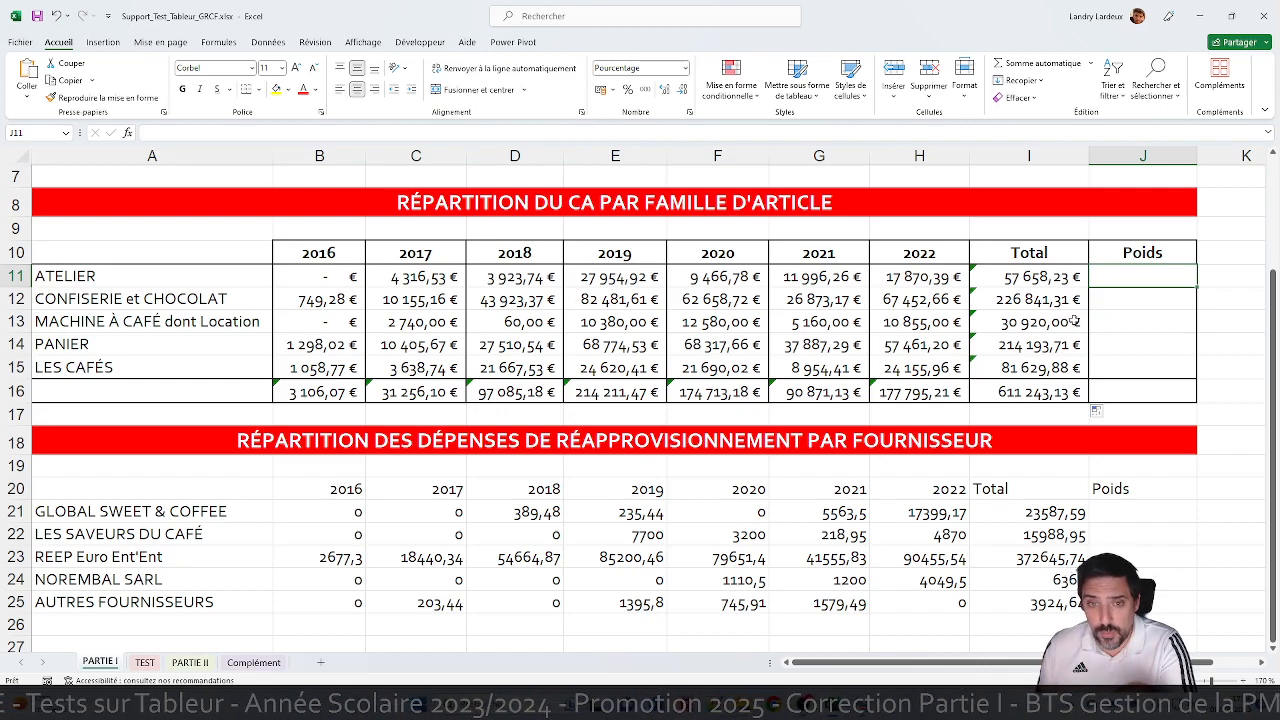
click(1008, 270)
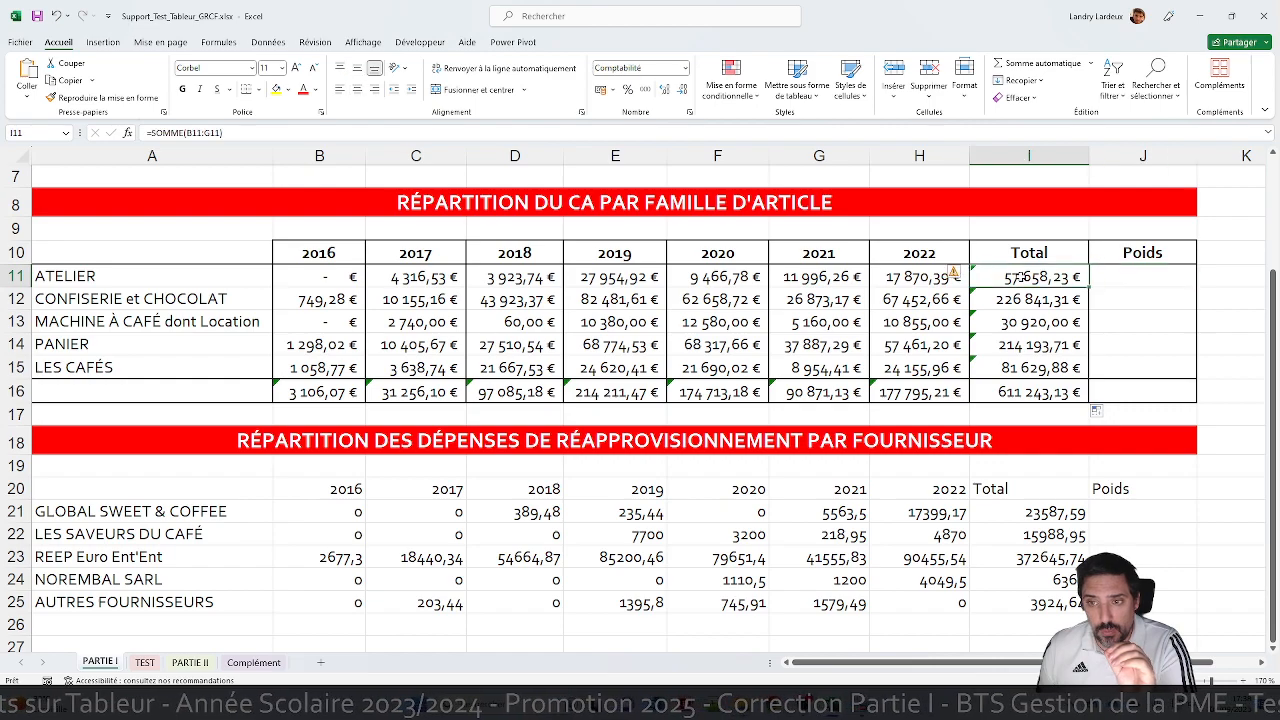
click(1139, 286)
text(=)
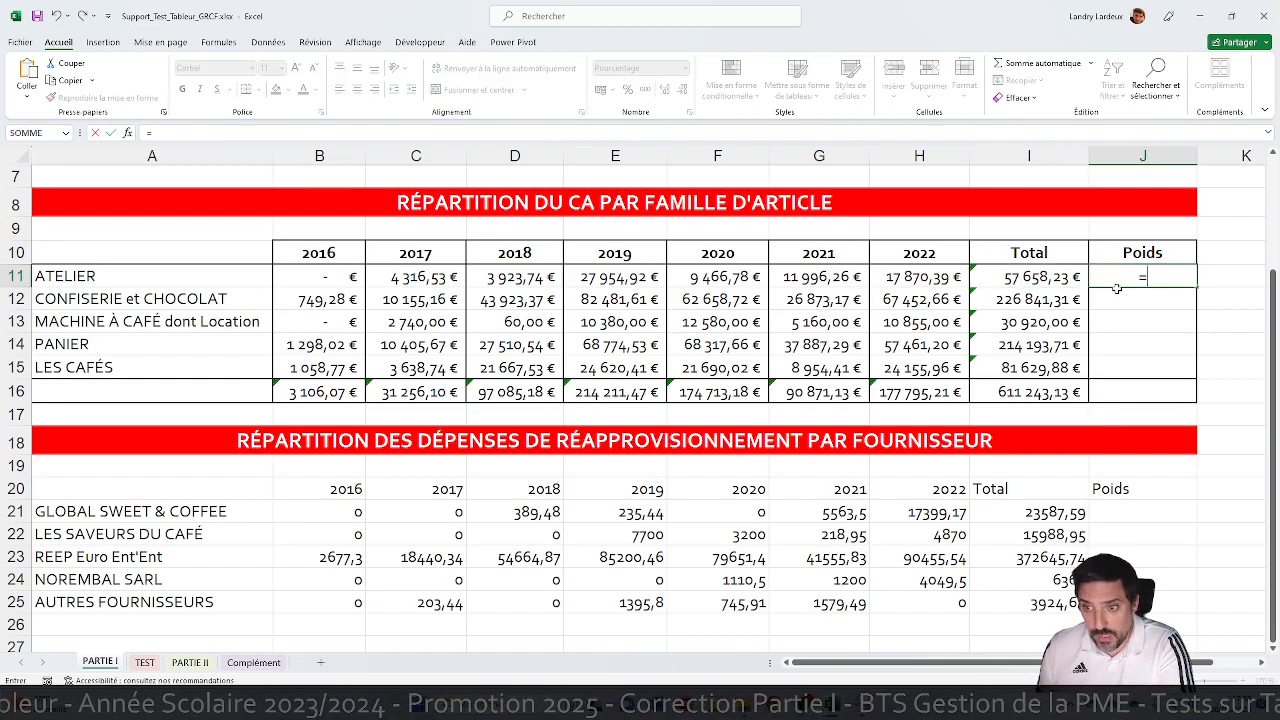
click(1074, 287)
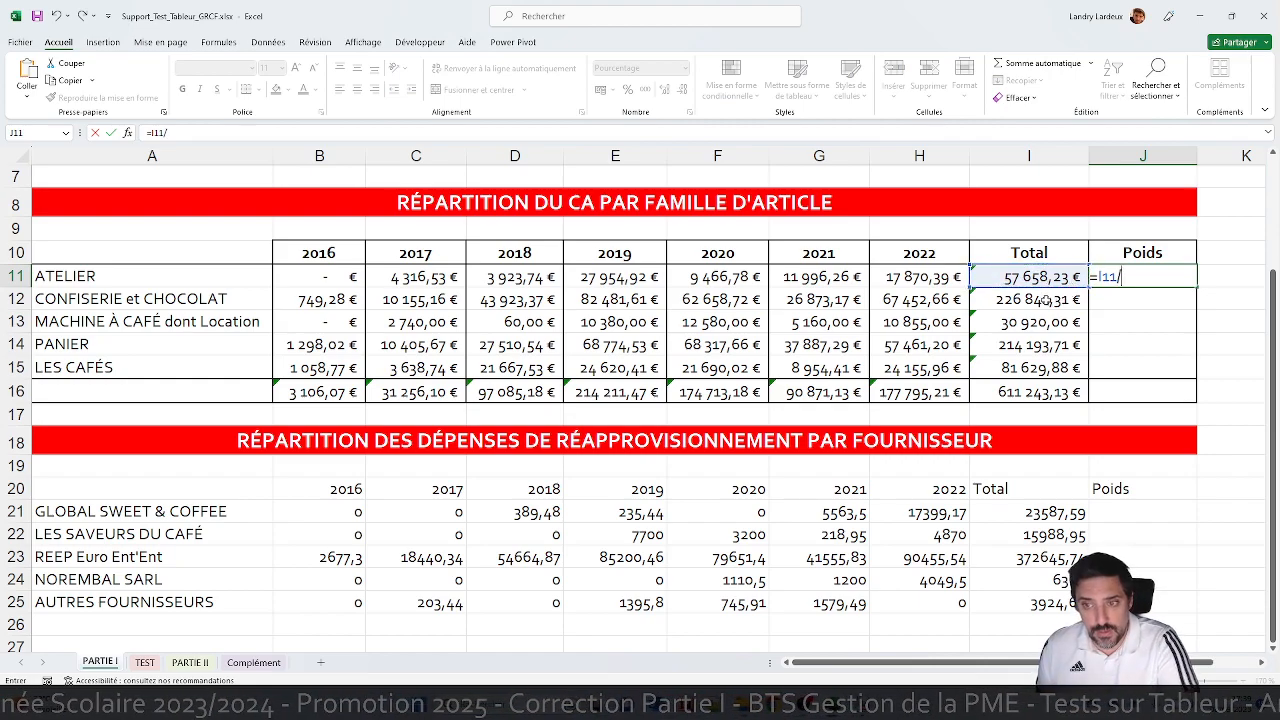
click(1001, 392)
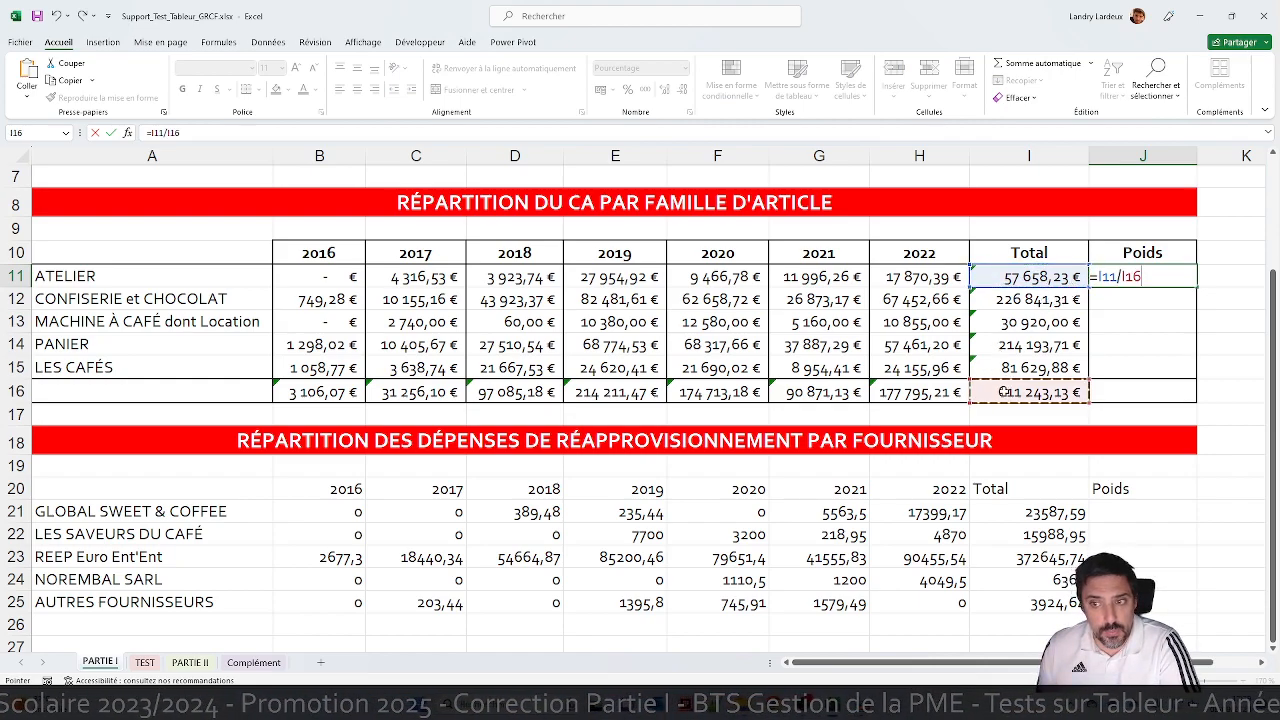
key(Return)
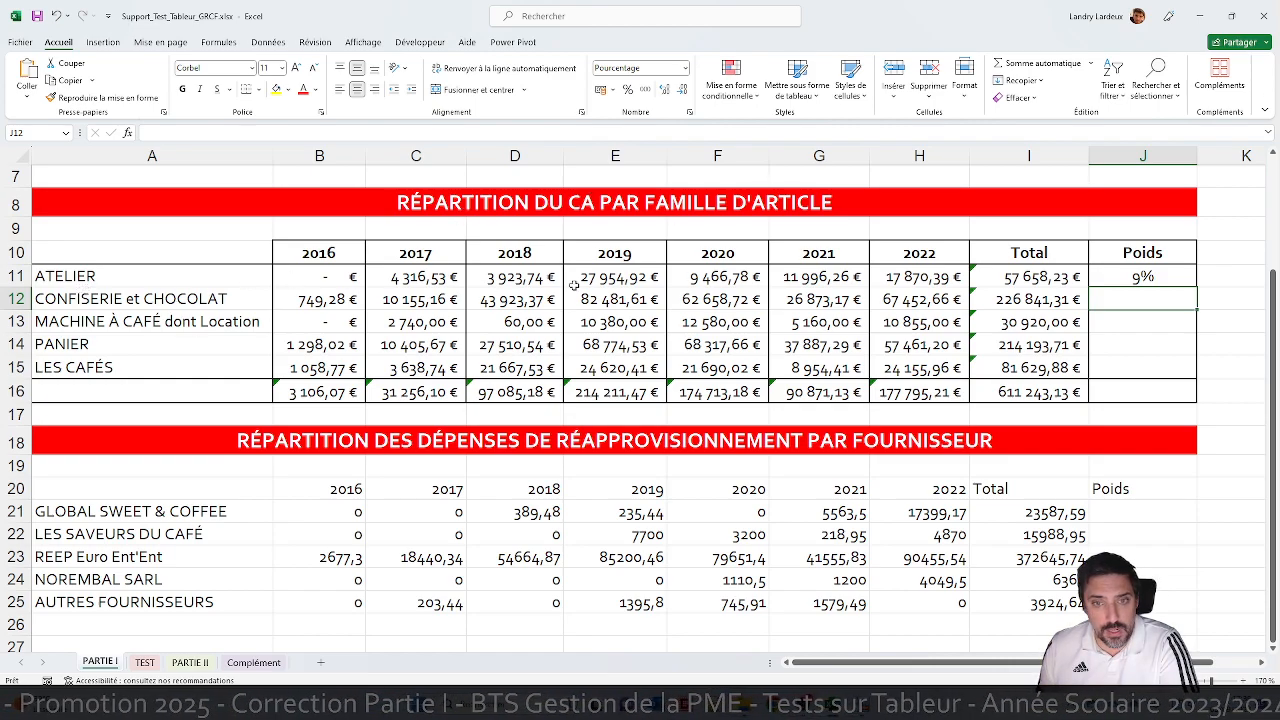
click(1160, 278)
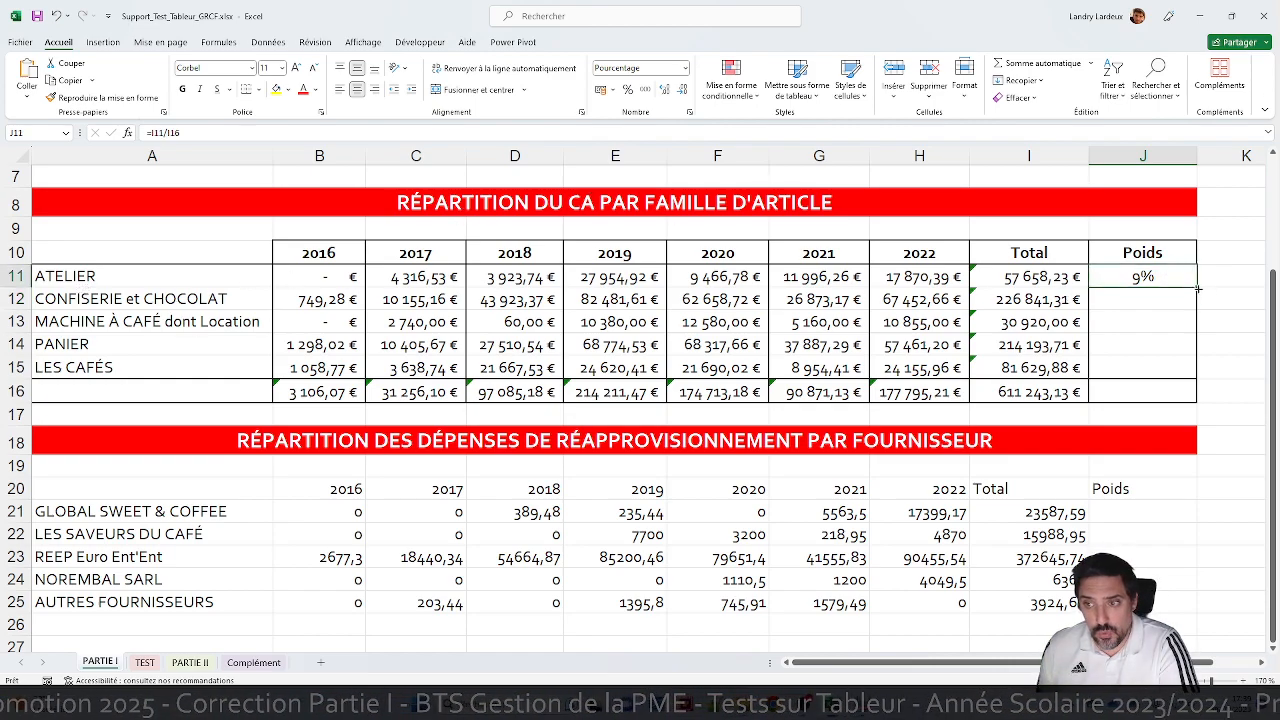
drag(1199, 307, 1199, 377)
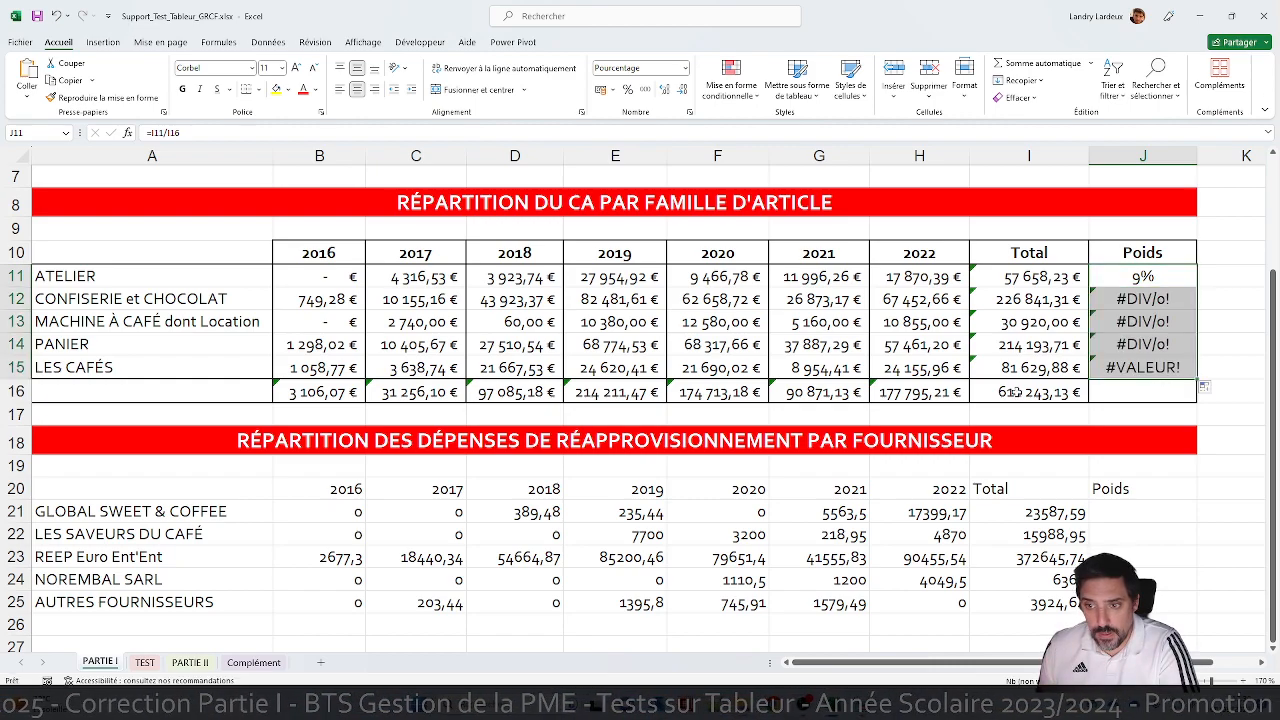
Examine the cell references used by the weight formulas in J11 and J12.
click(1158, 276)
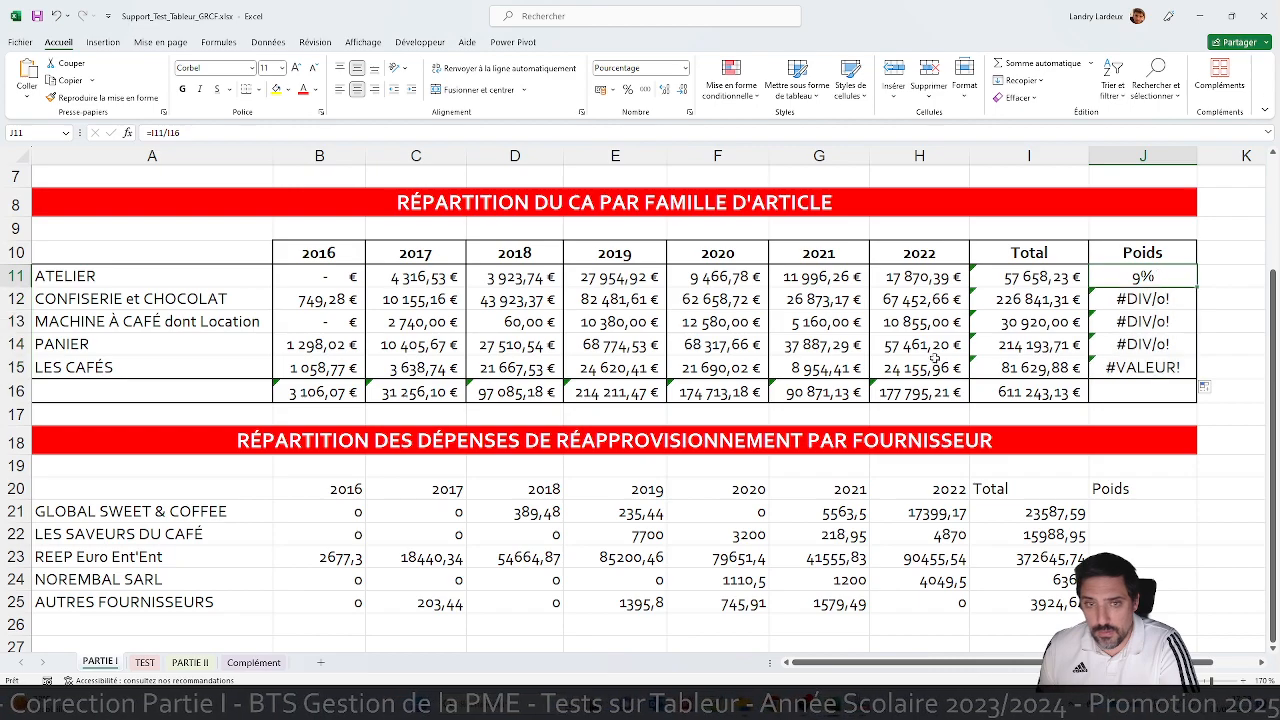
click(1170, 298)
double_click(1140, 300)
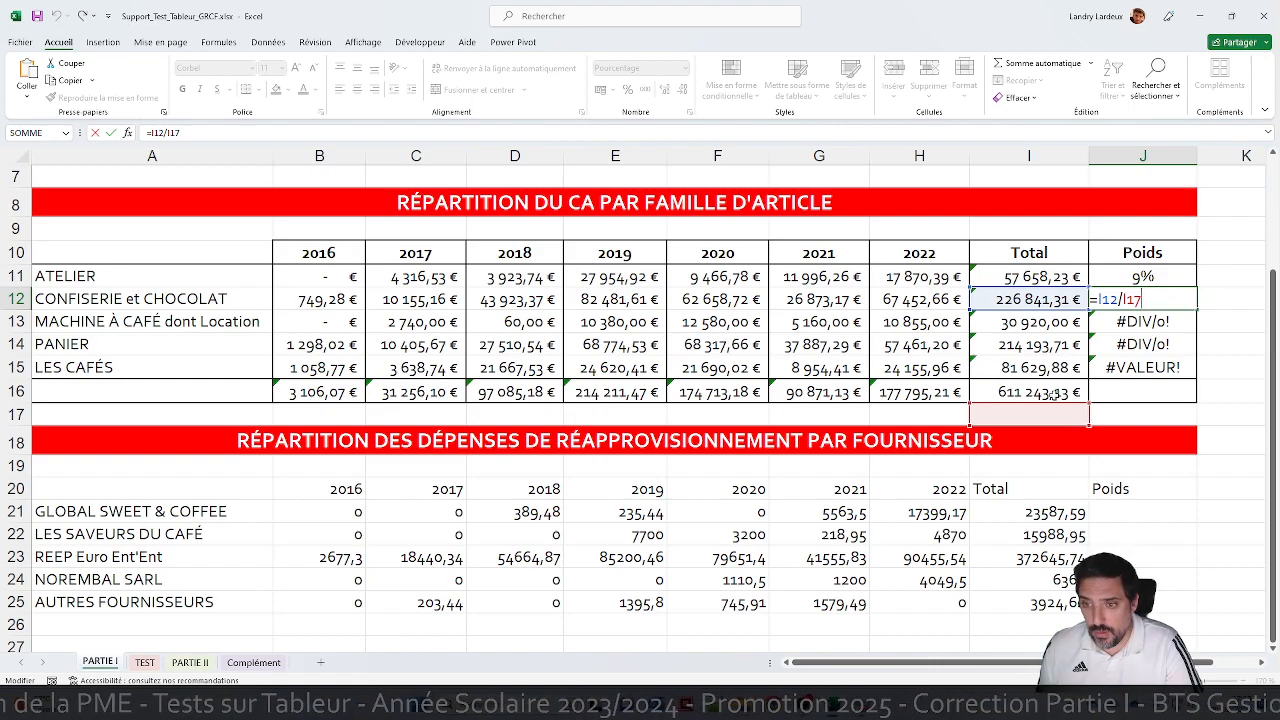
key(Return)
Name the grand total cell I16 CA.
click(1035, 395)
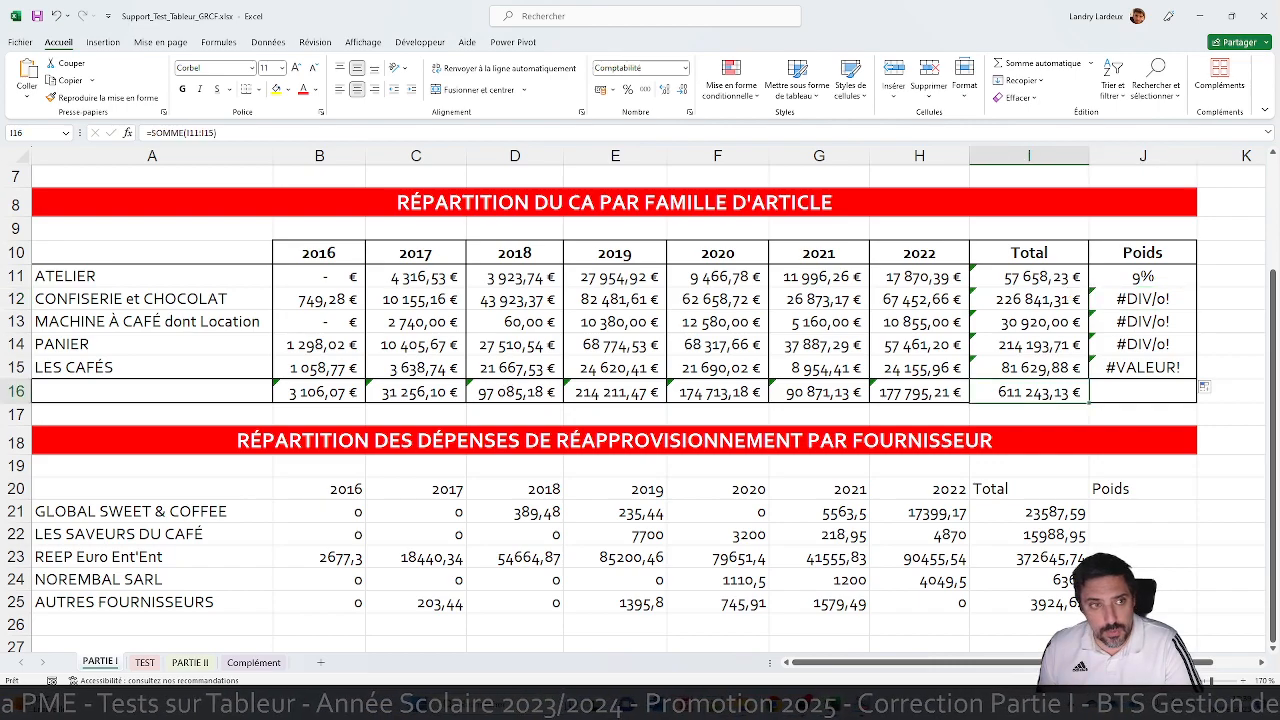
click(48, 134)
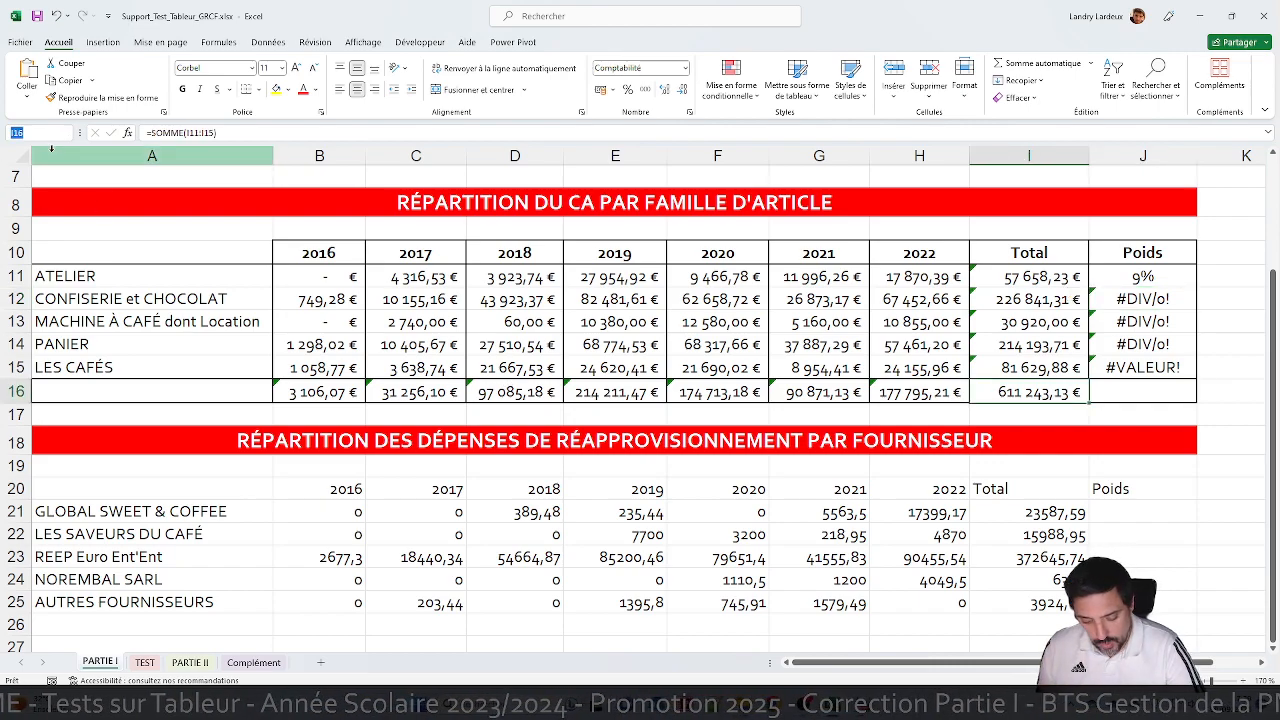
text(c)
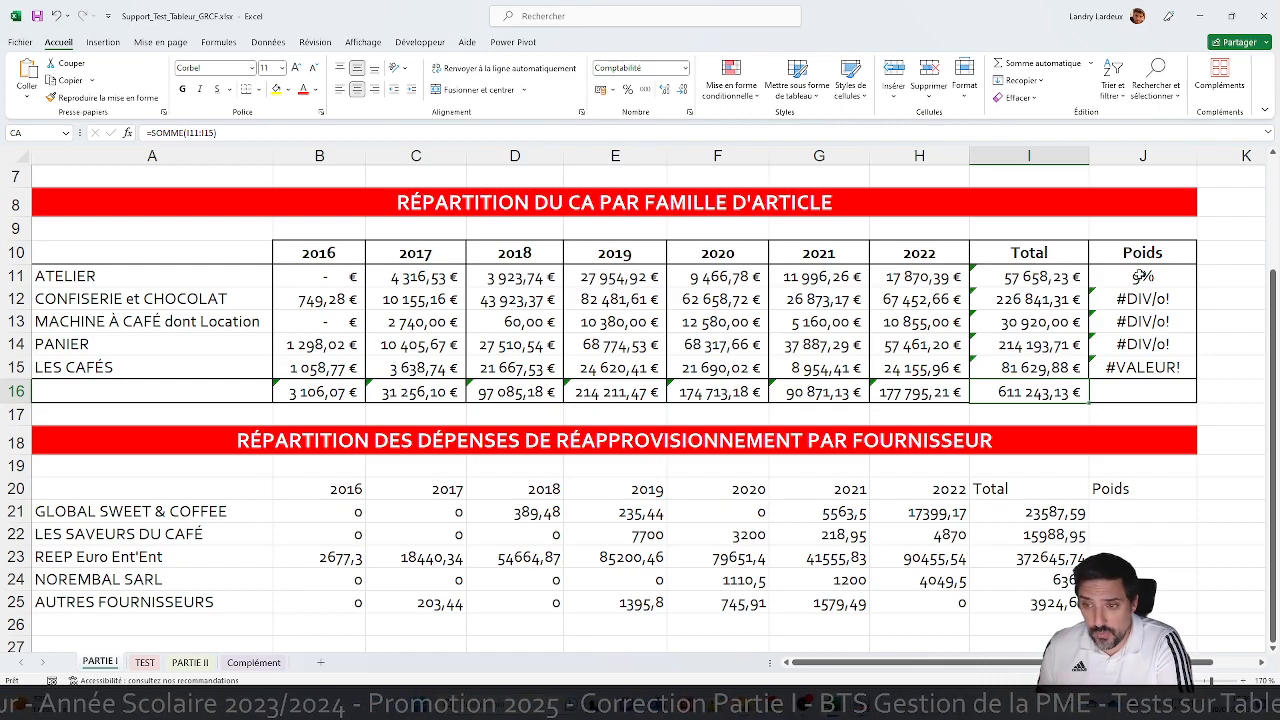
Replace the weight formula in J11 with =I11/CA and copy it down to J15.
click(1142, 276)
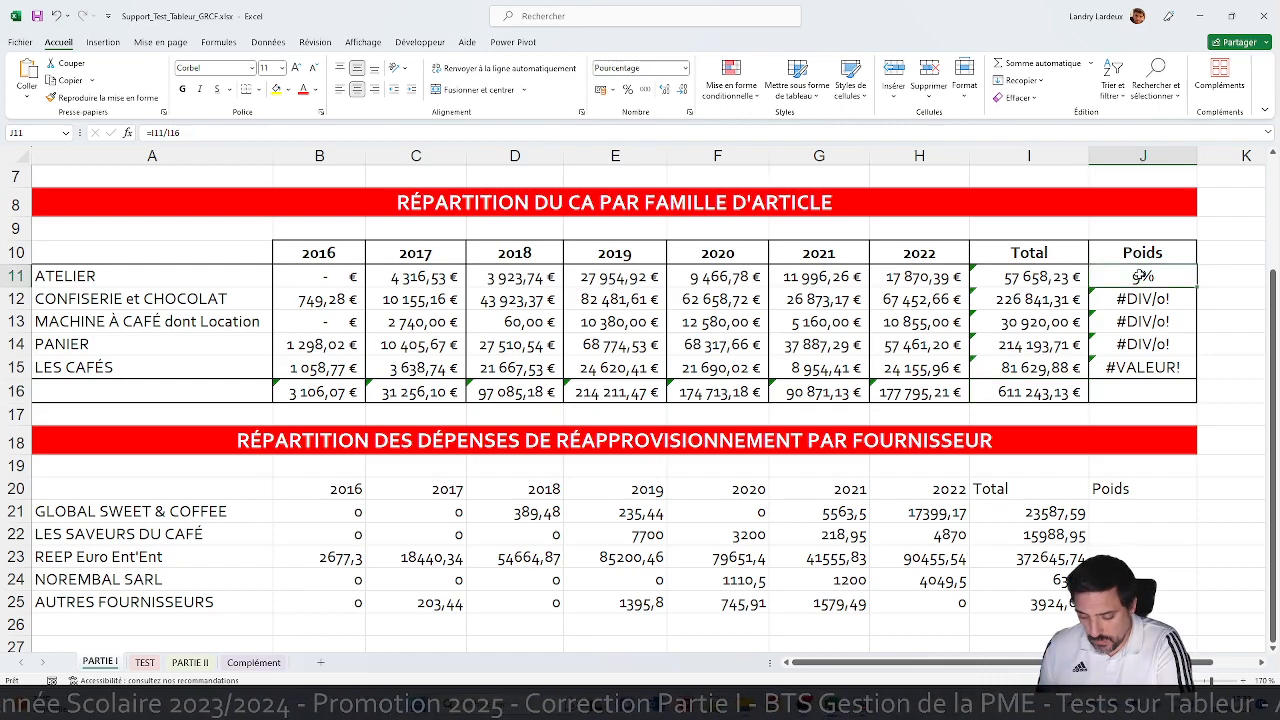
text(=)
click(1037, 278)
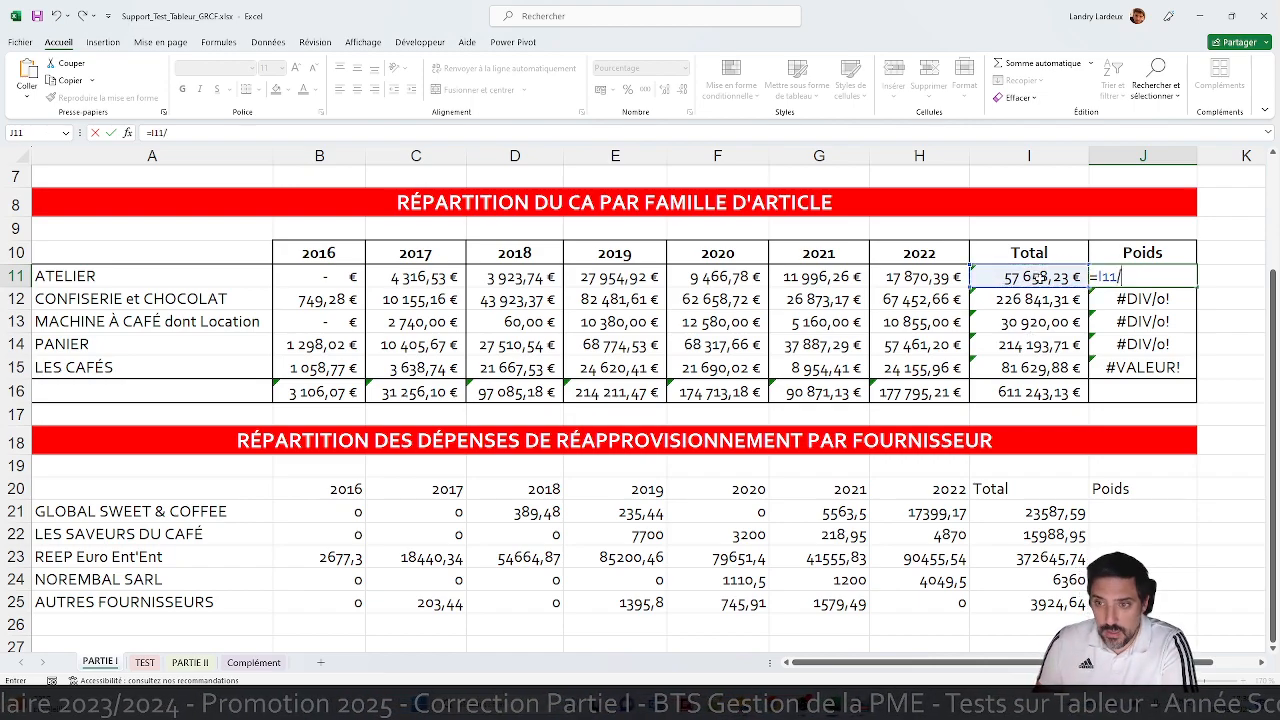
text(/CA)
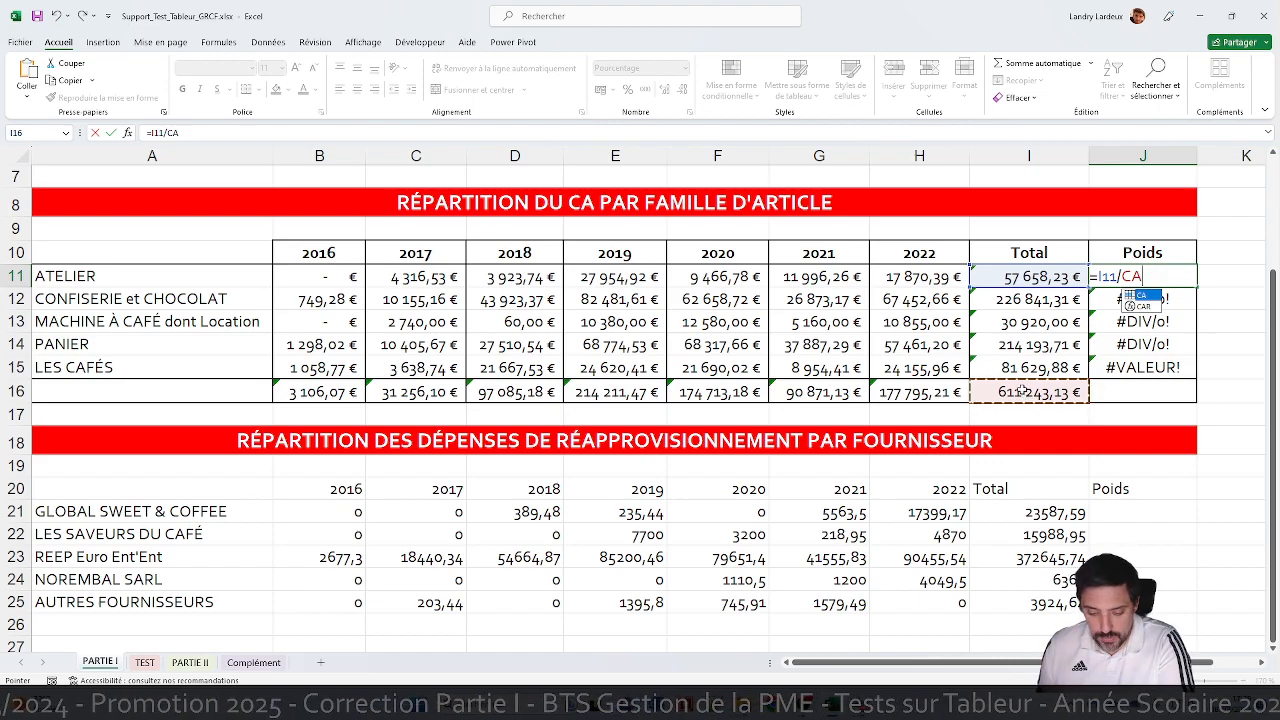
key(Return)
click(1187, 277)
drag(1197, 288, 1191, 372)
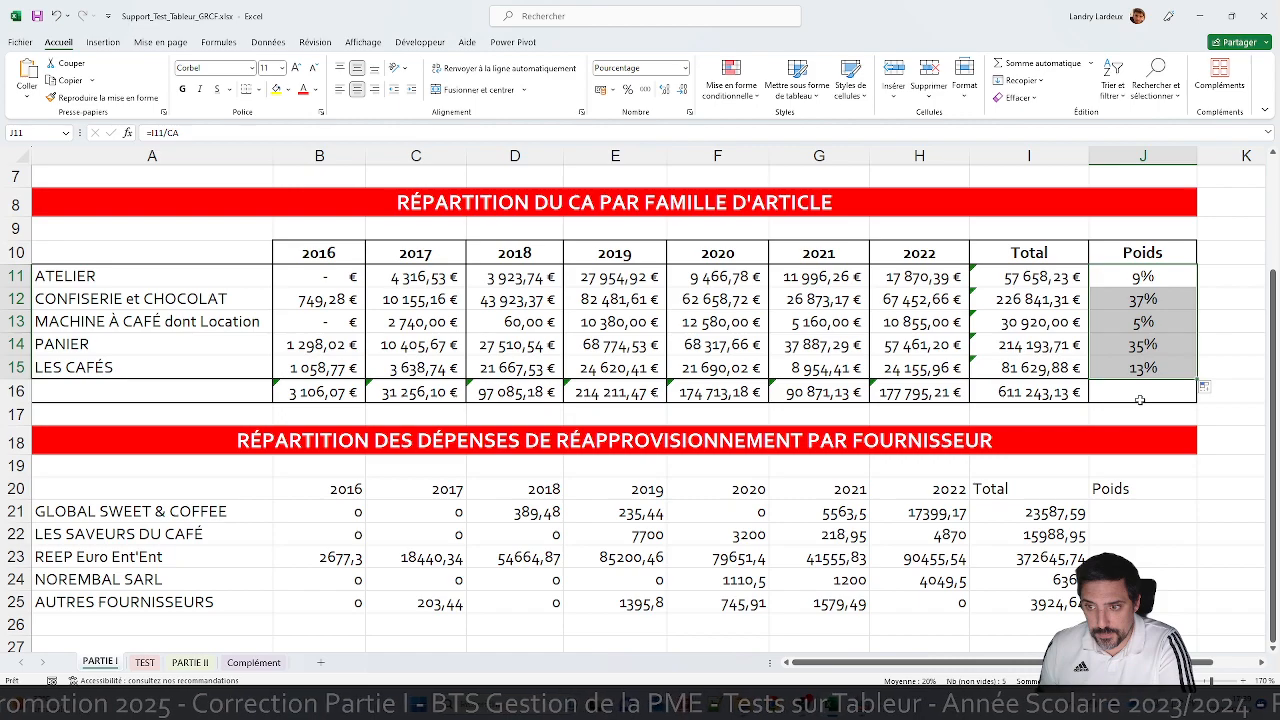
Check the name assigned to the grand total cell I16, leaving it as it is.
click(1040, 391)
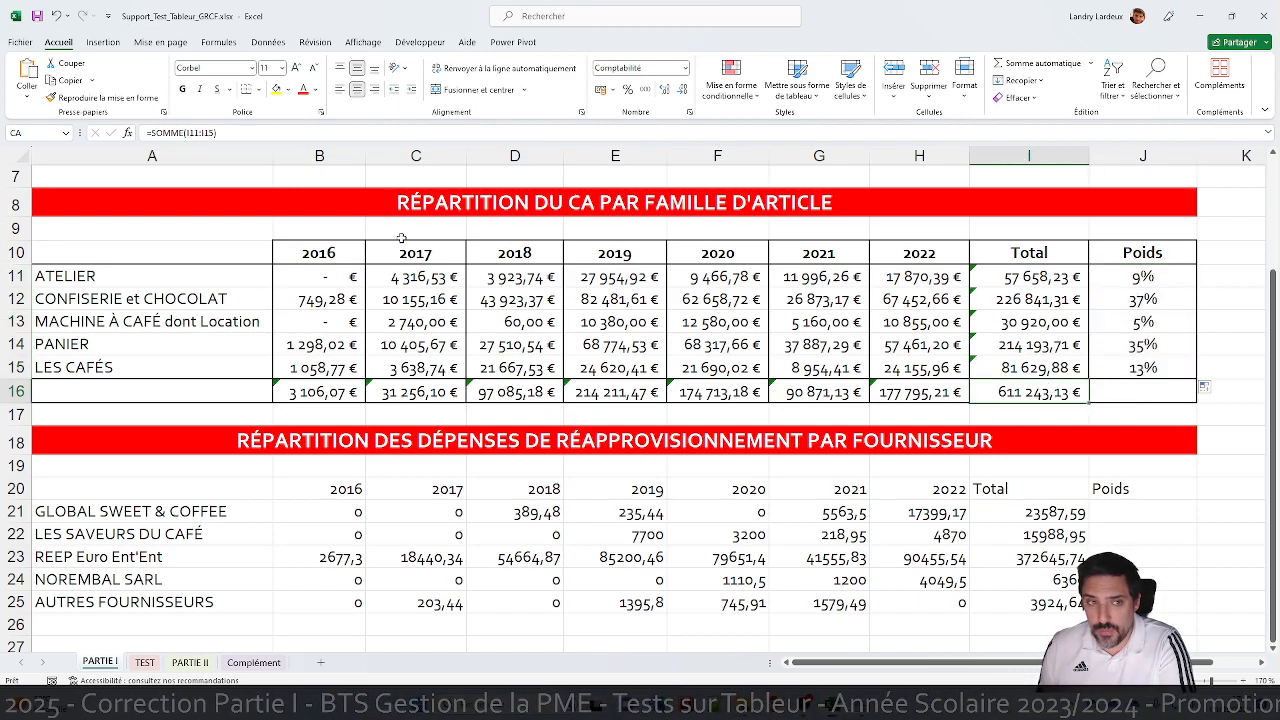
click(44, 134)
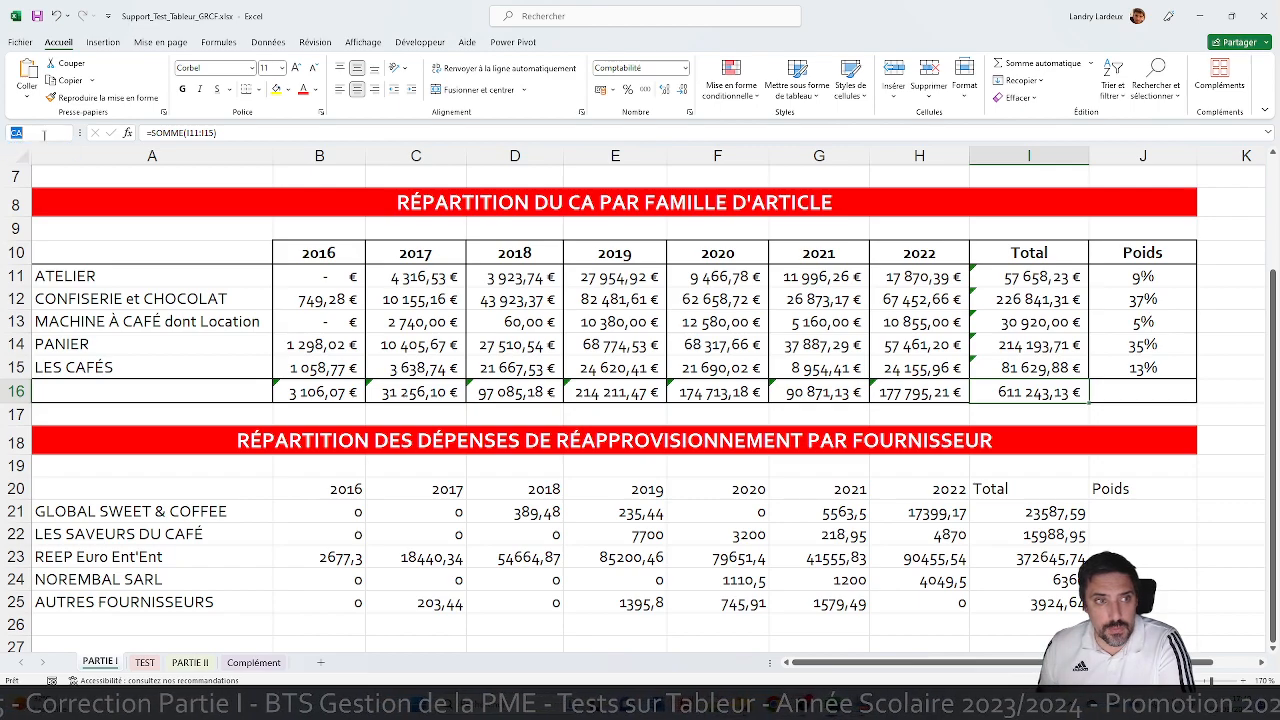
key(BackSpace)
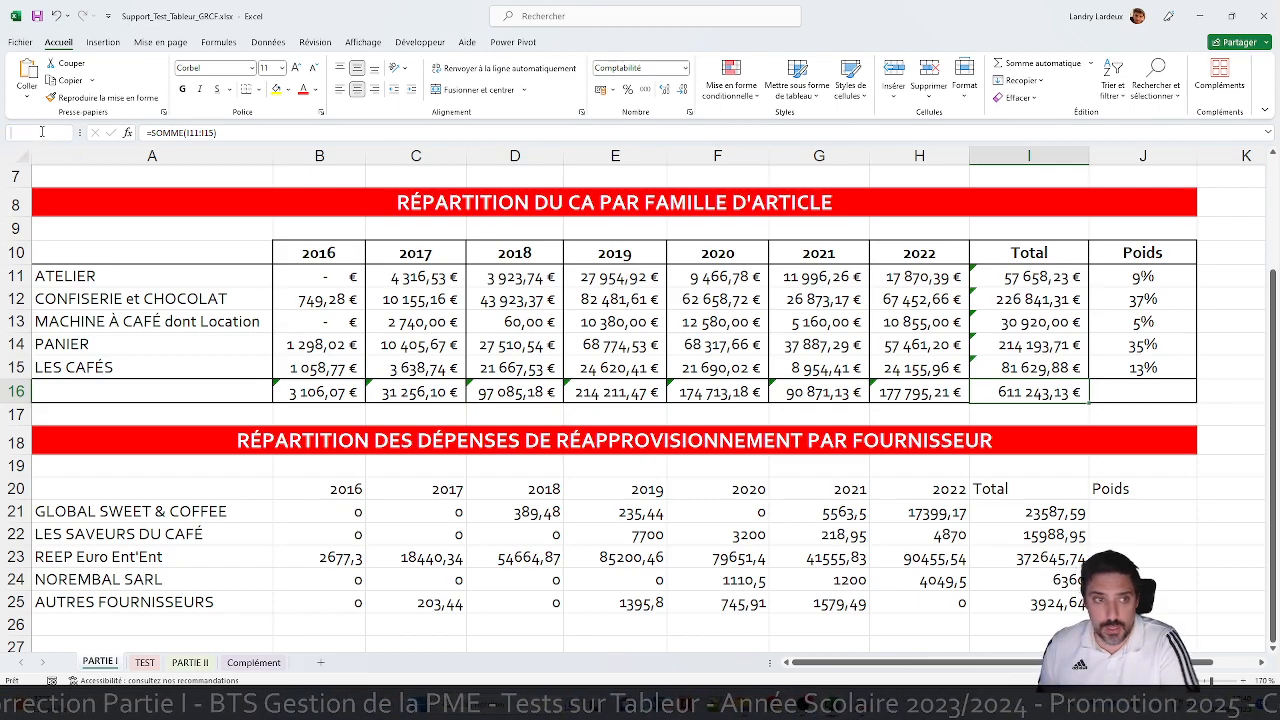
click(1108, 319)
Total the Poids column in J16 with an automatic sum.
click(1143, 392)
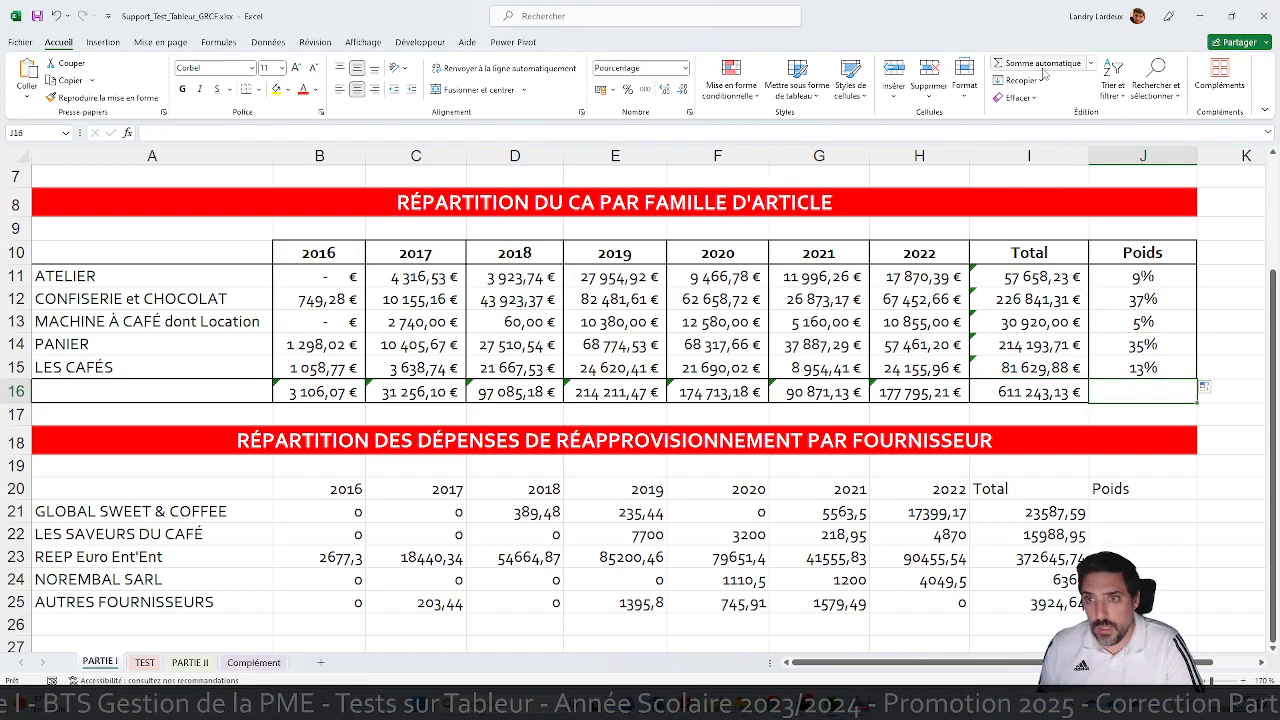
key(alt+equal)
key(Return)
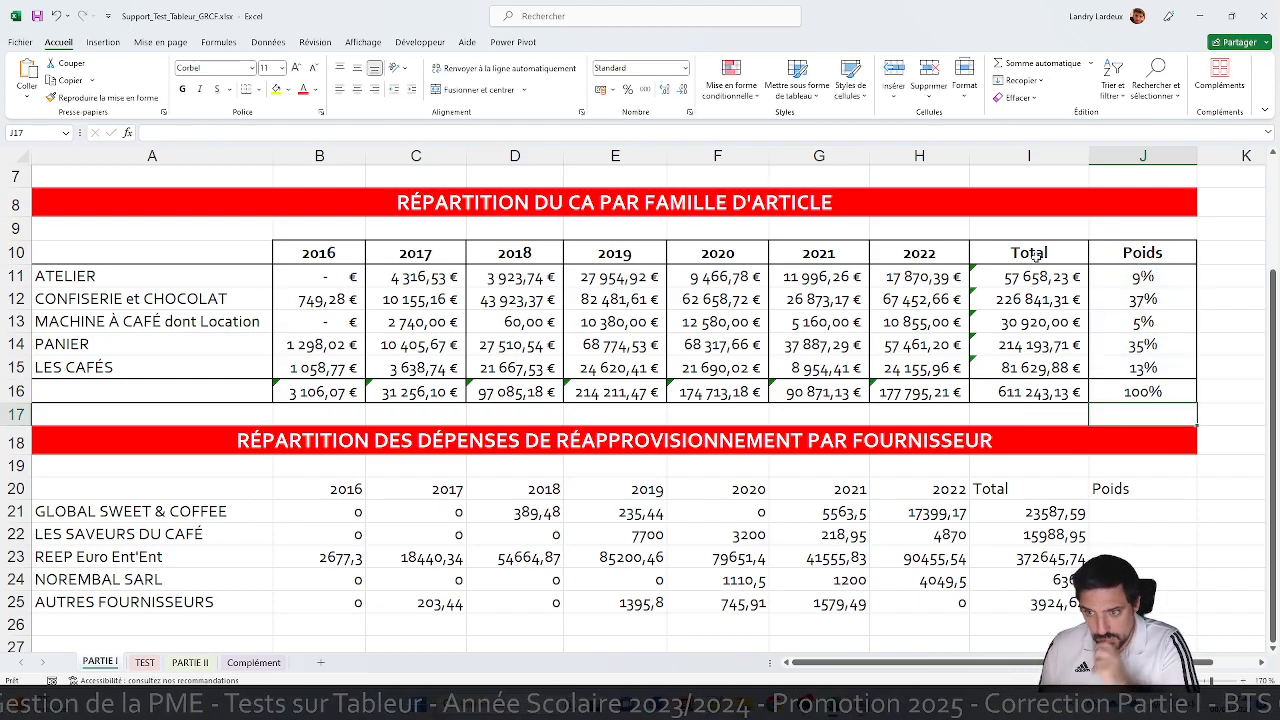
Copy the formatting of the article family table A10:J16 onto the supplier expenses table starting at A20.
click(931, 298)
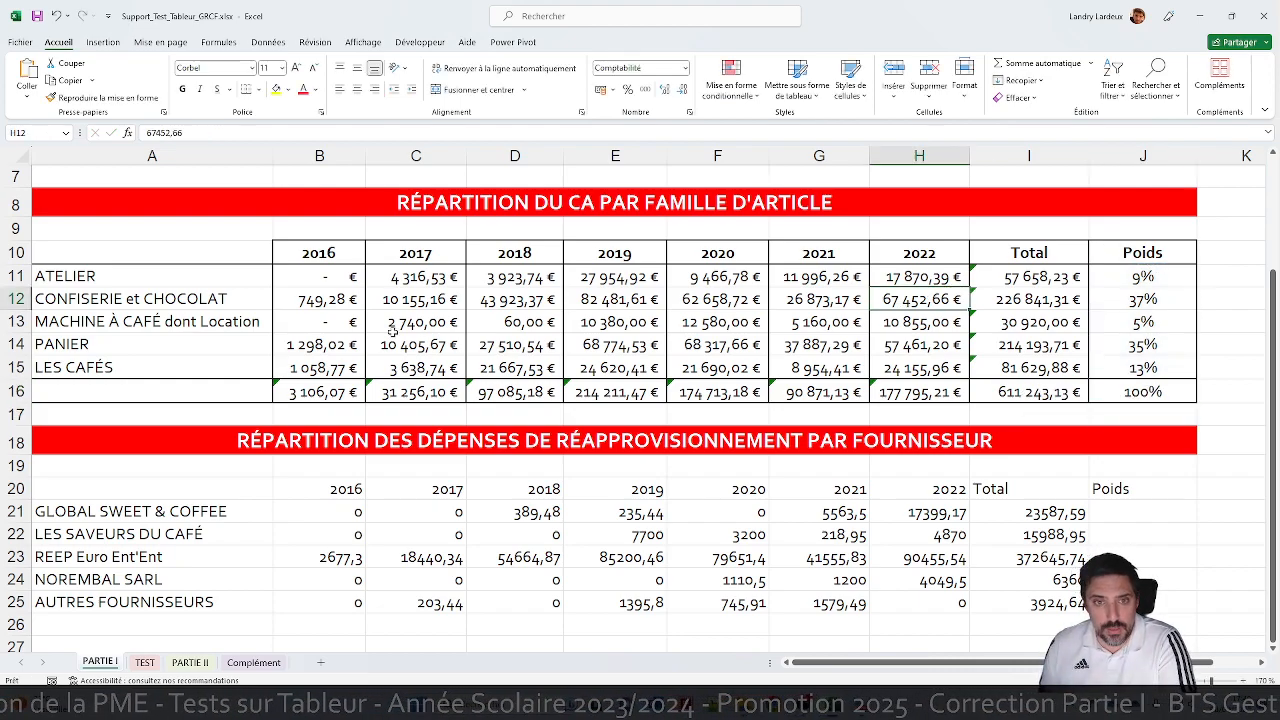
scroll(368, 321, down, 2)
scroll(340, 310, up, 2)
mouse_move(203, 252)
mouse_down()
mouse_move(600, 300)
mouse_move(1120, 391)
mouse_up()
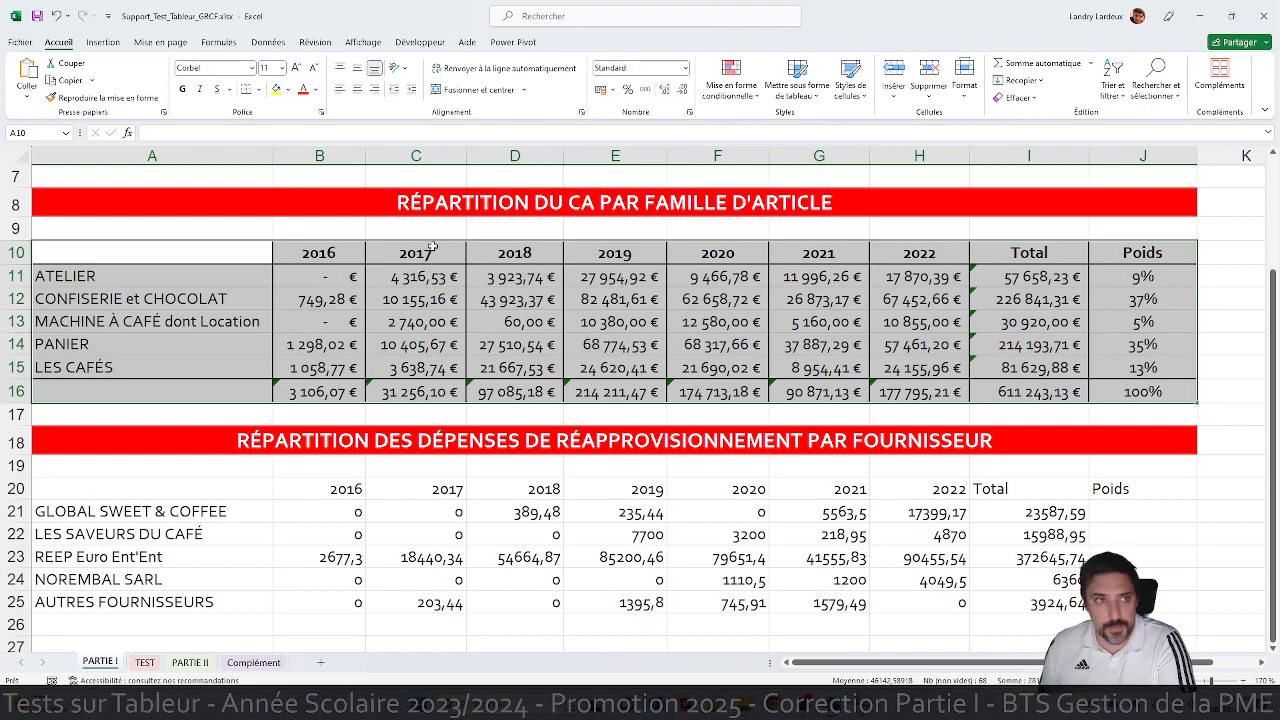
click(119, 100)
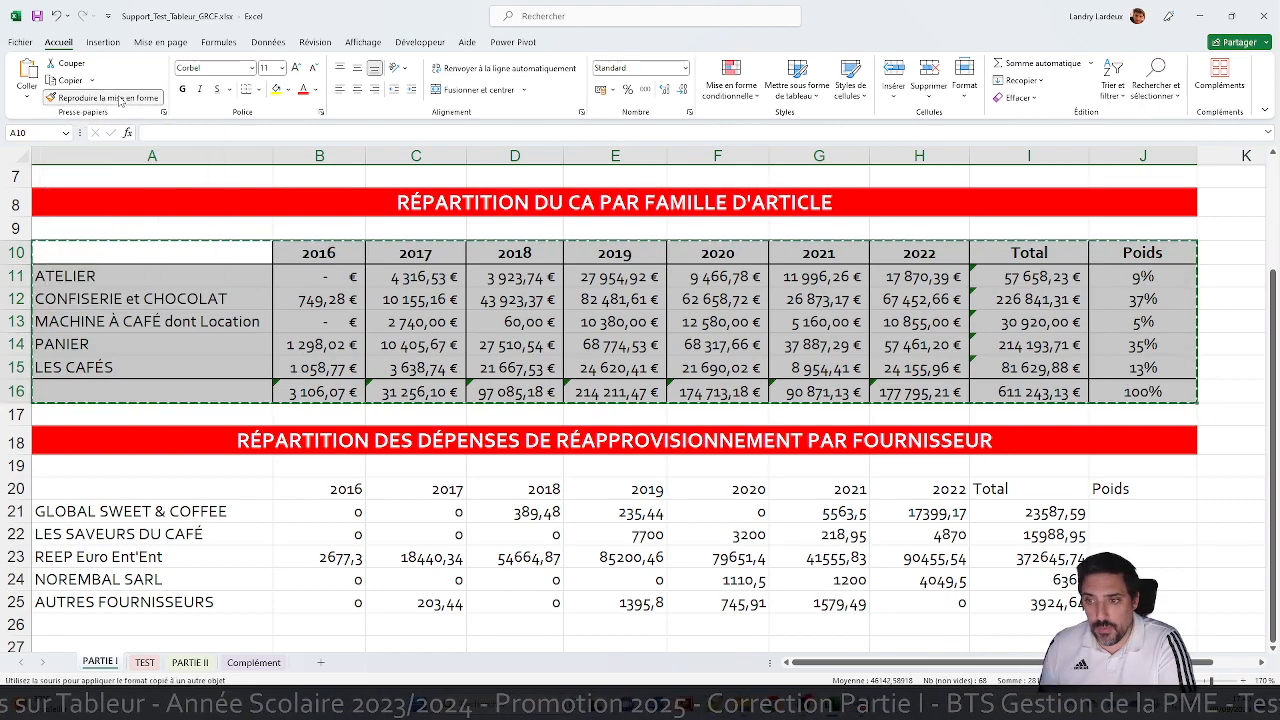
scroll(210, 262, down, 2)
click(100, 345)
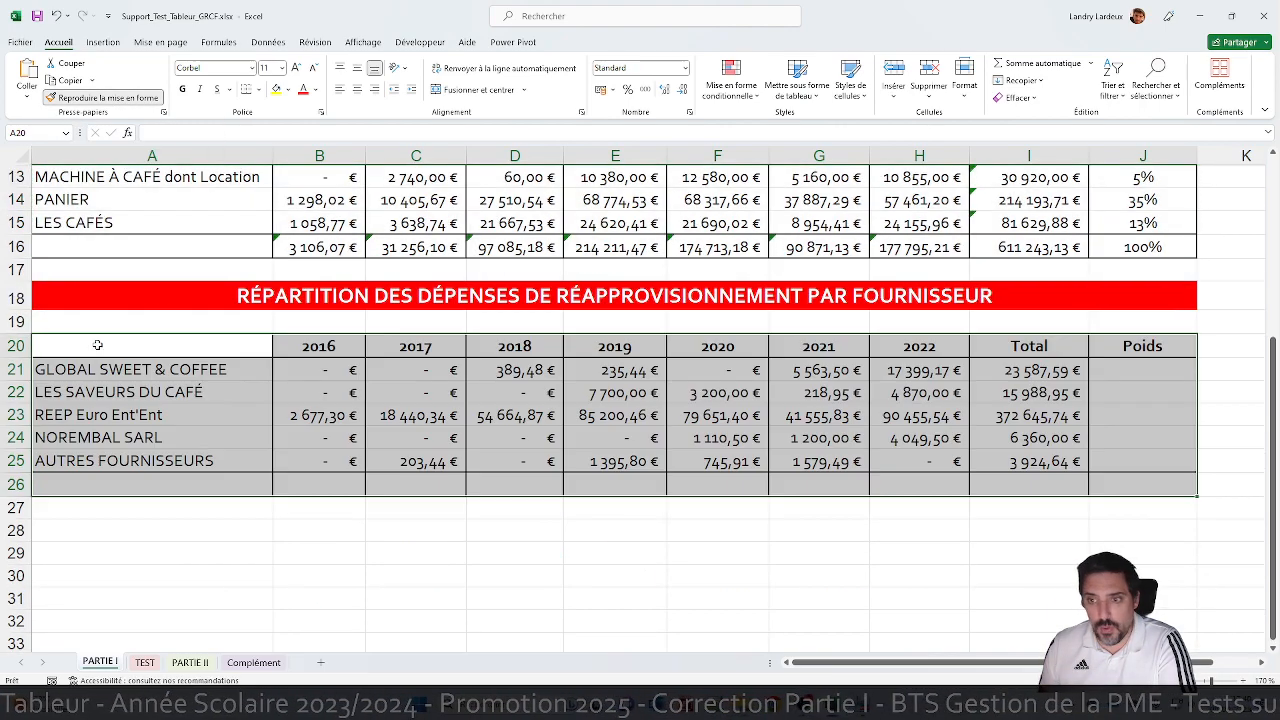
Sum the 2016 supplier column in B26 with =SOMME(B20:B25), copy it across to J26, and auto-fit the width of column H.
click(340, 488)
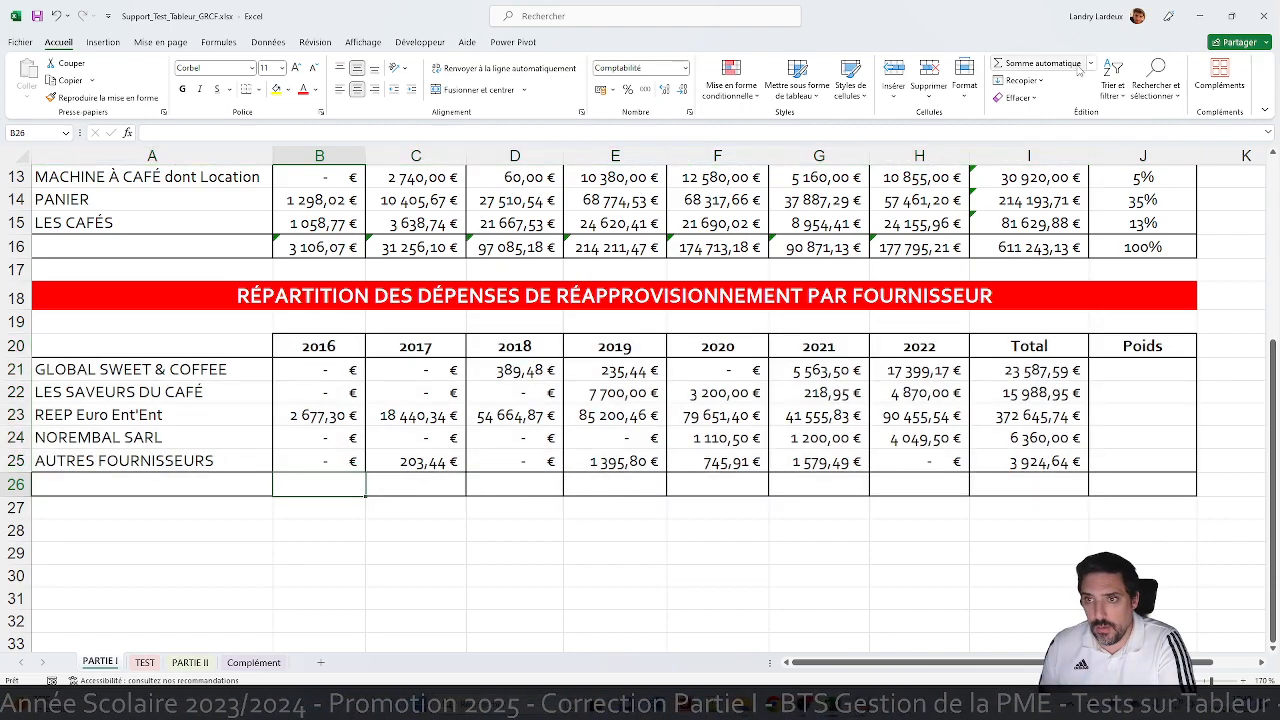
click(1040, 64)
key(Return)
click(356, 492)
drag(366, 492, 1145, 488)
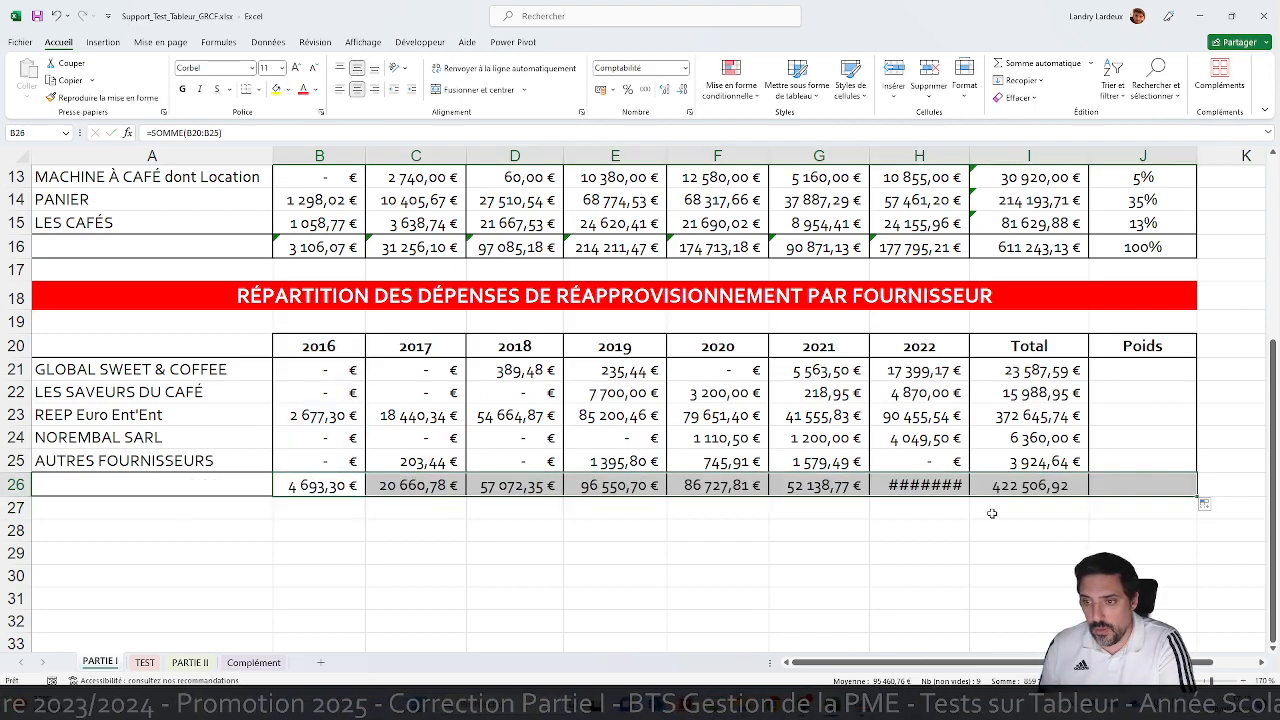
click(1121, 388)
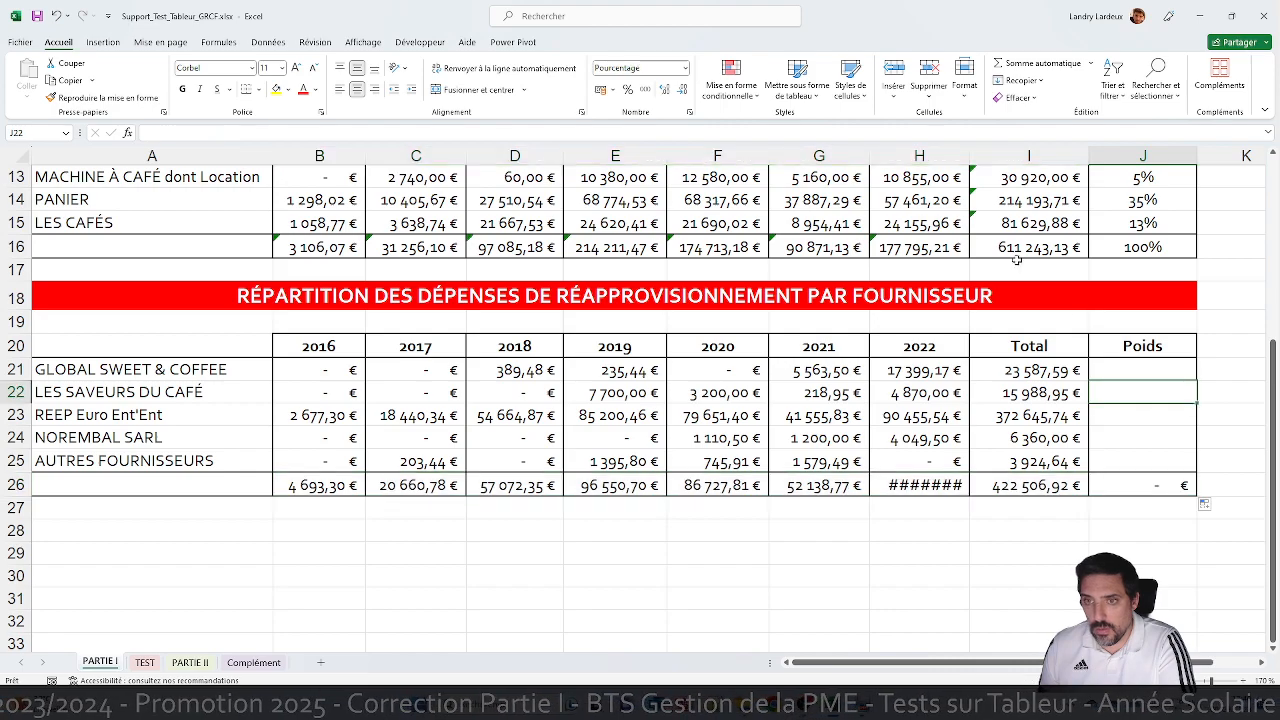
double_click(968, 155)
Calculate each supplier's Poids with =I21/$I$26 in J21 and fill the formula down to J25.
click(1150, 368)
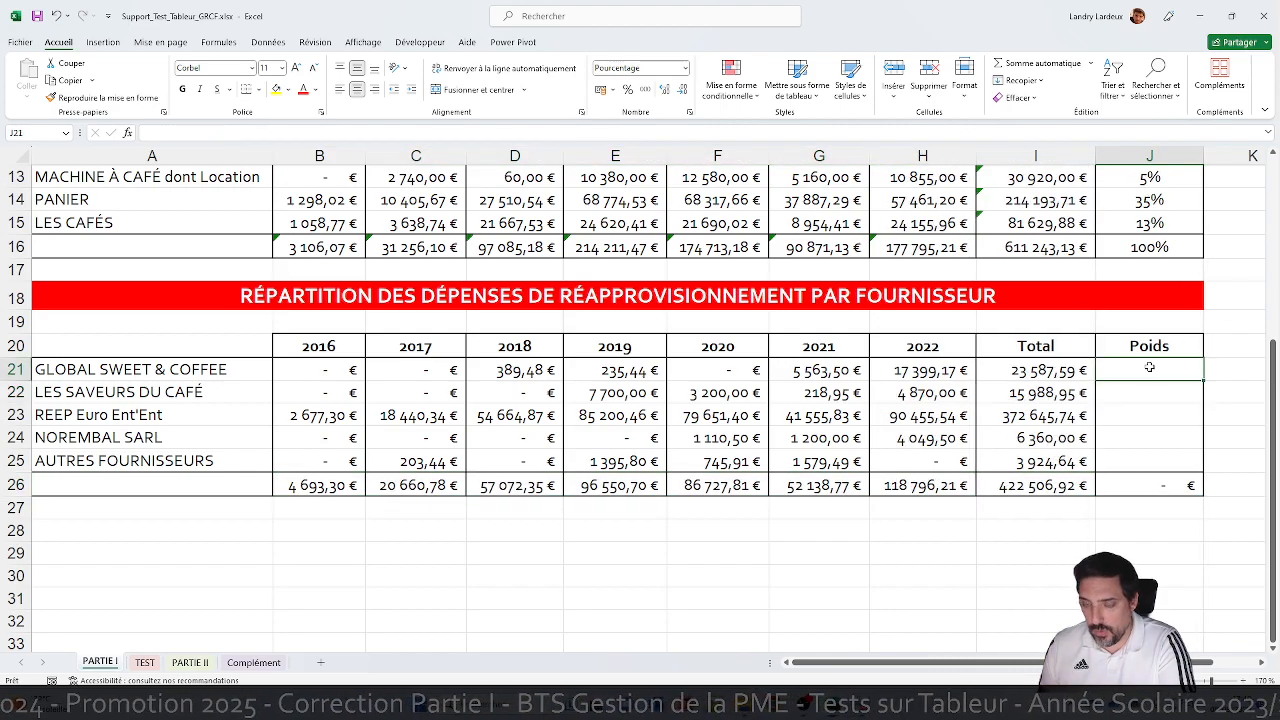
text(=)
click(1050, 370)
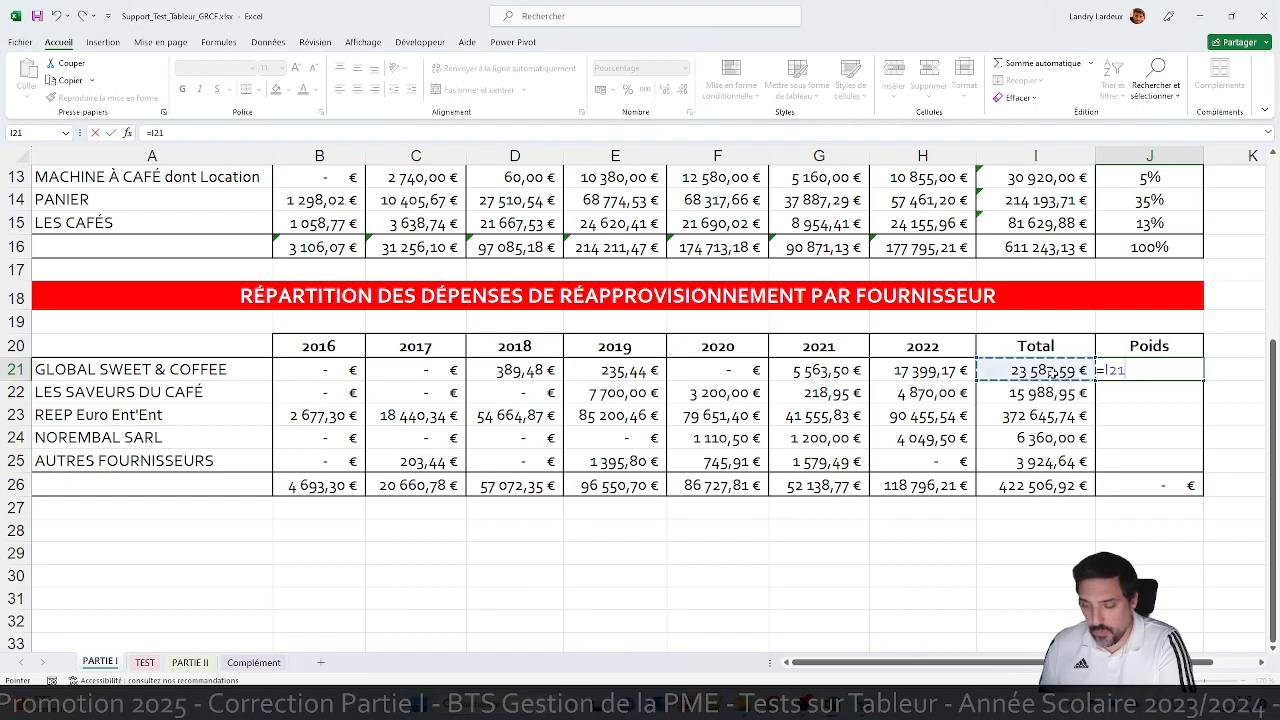
text(/)
click(1032, 487)
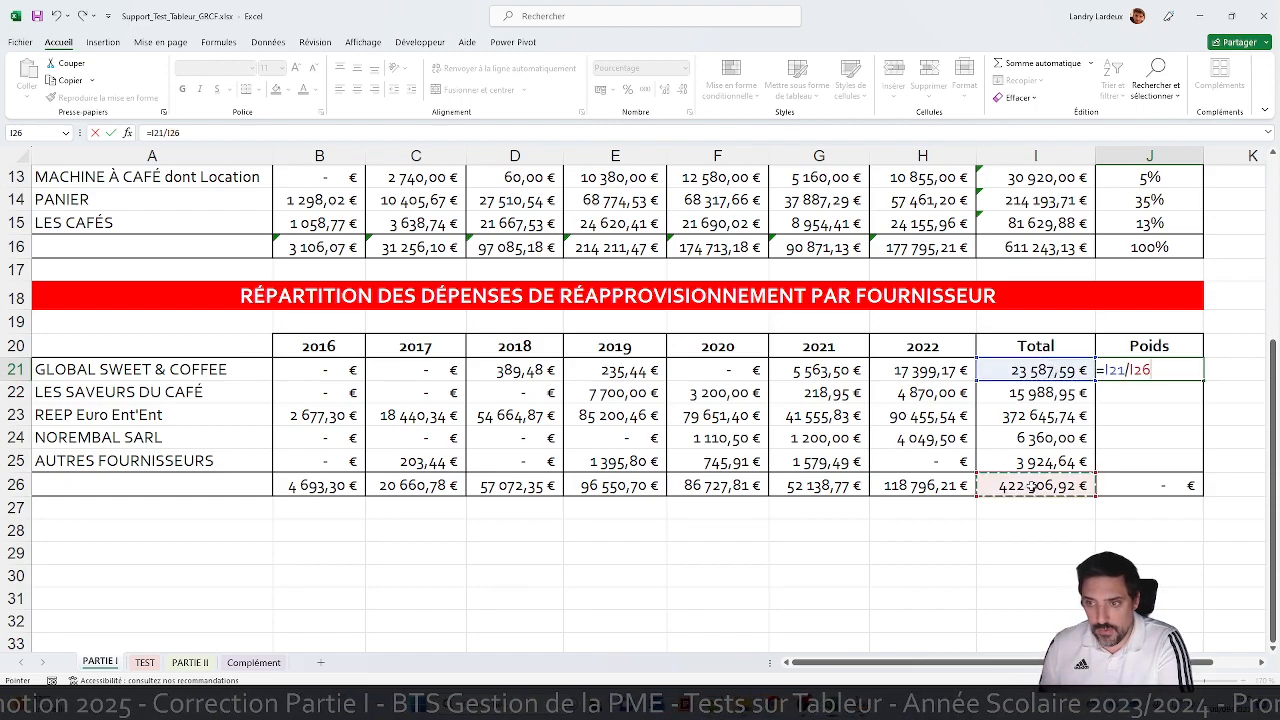
key(F4)
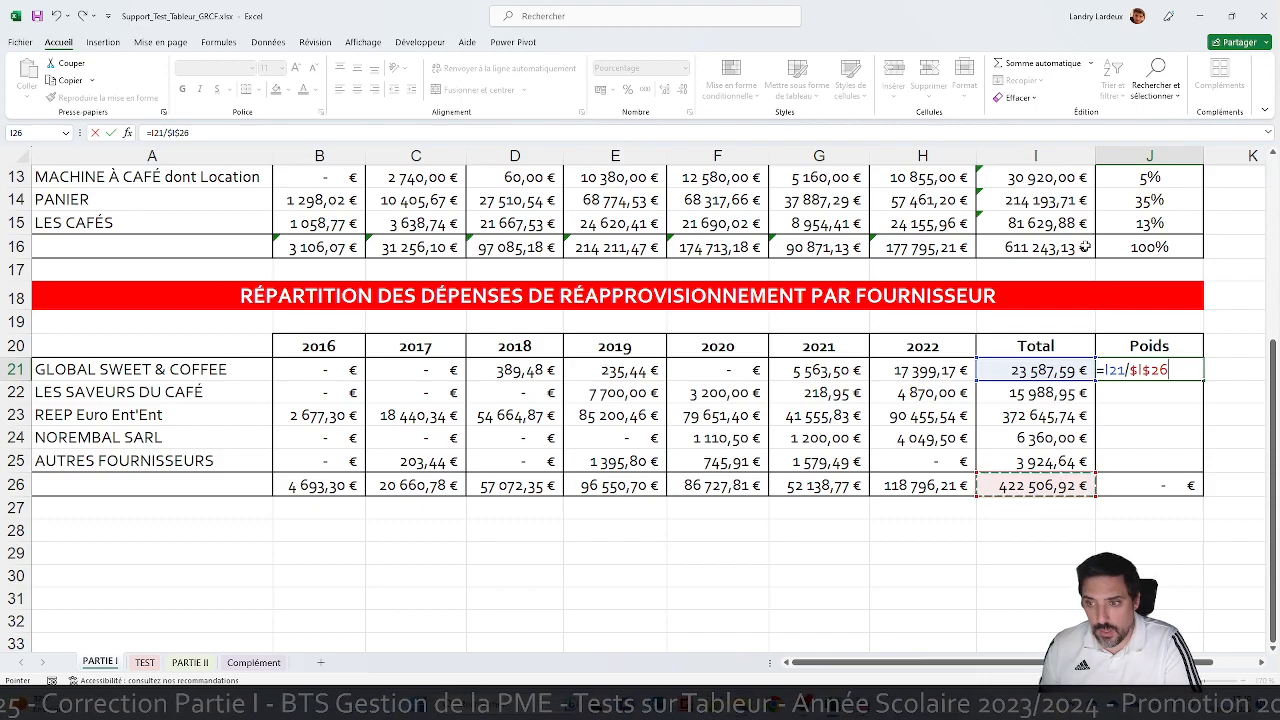
key(Return)
click(1174, 376)
drag(1203, 381, 1193, 467)
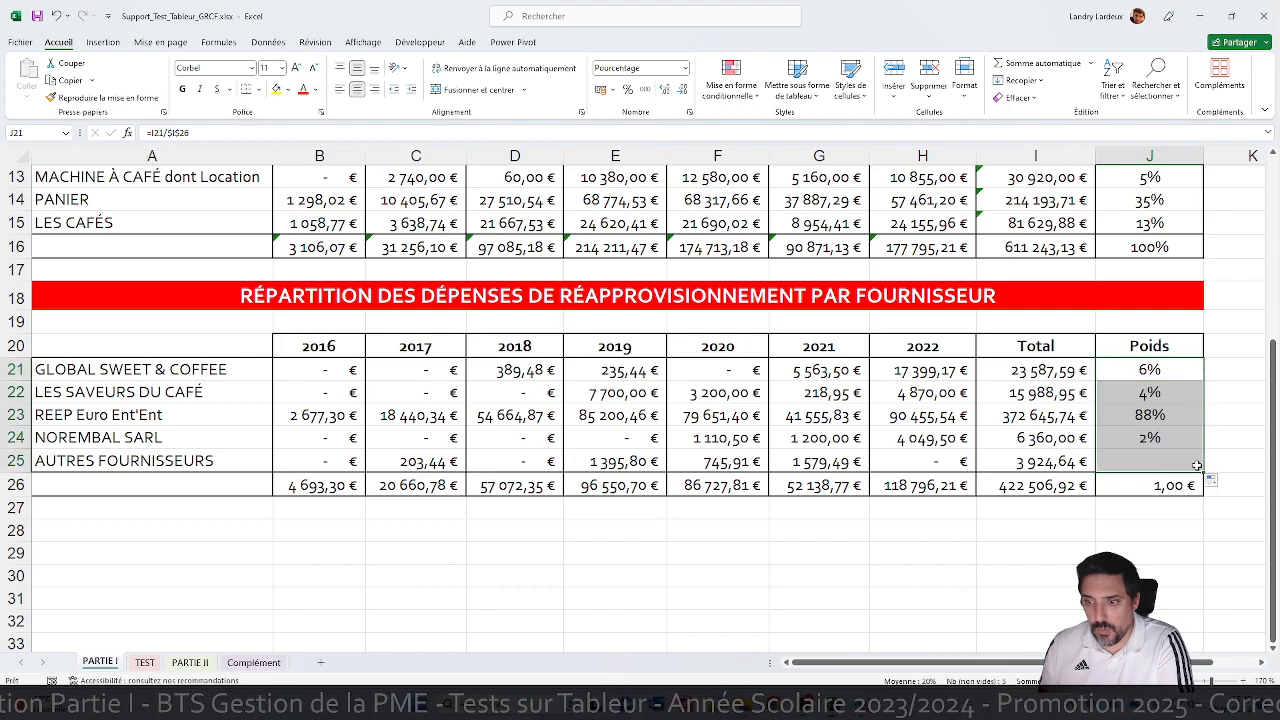
Format the Poids total in J26 of the supplier table as a percentage.
click(1139, 486)
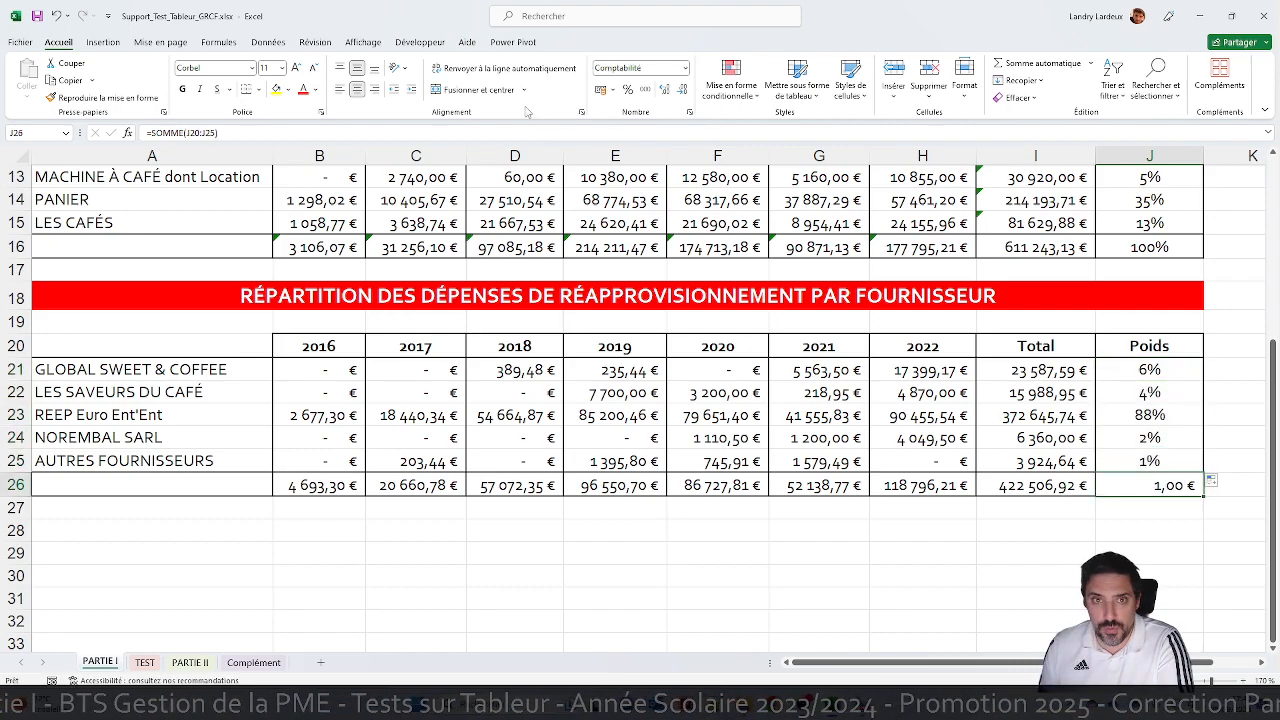
click(628, 90)
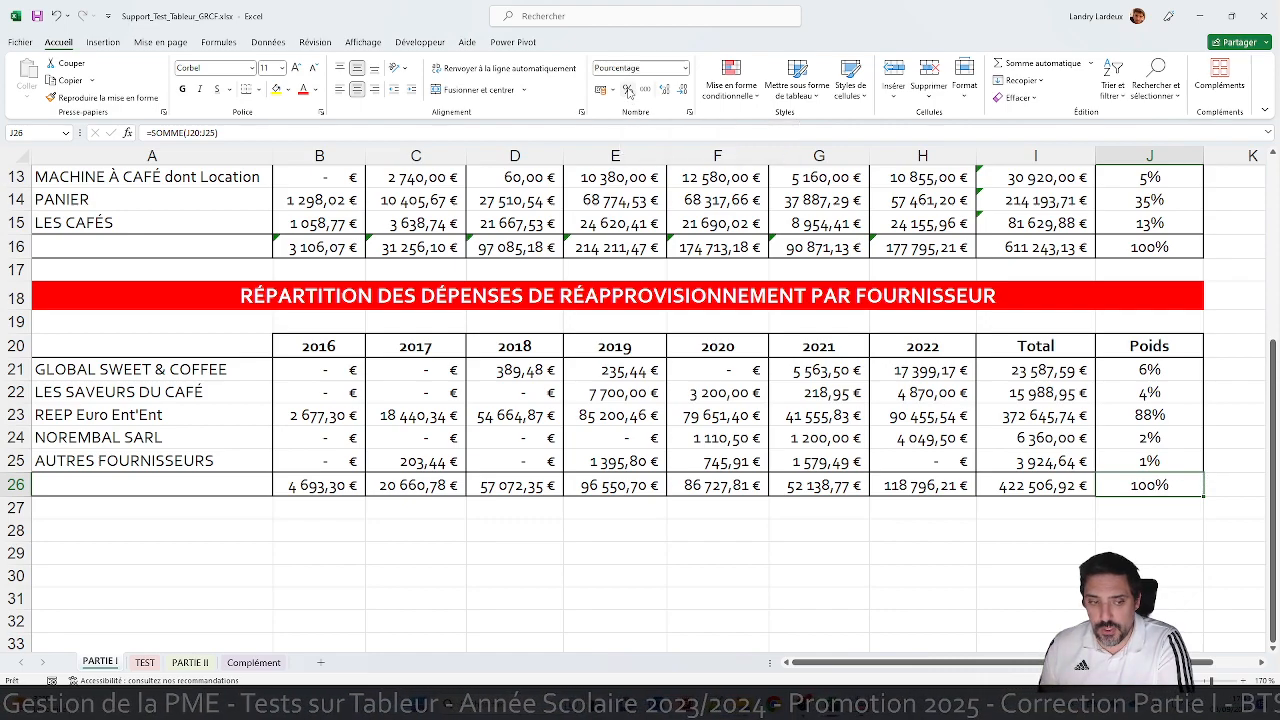
click(707, 285)
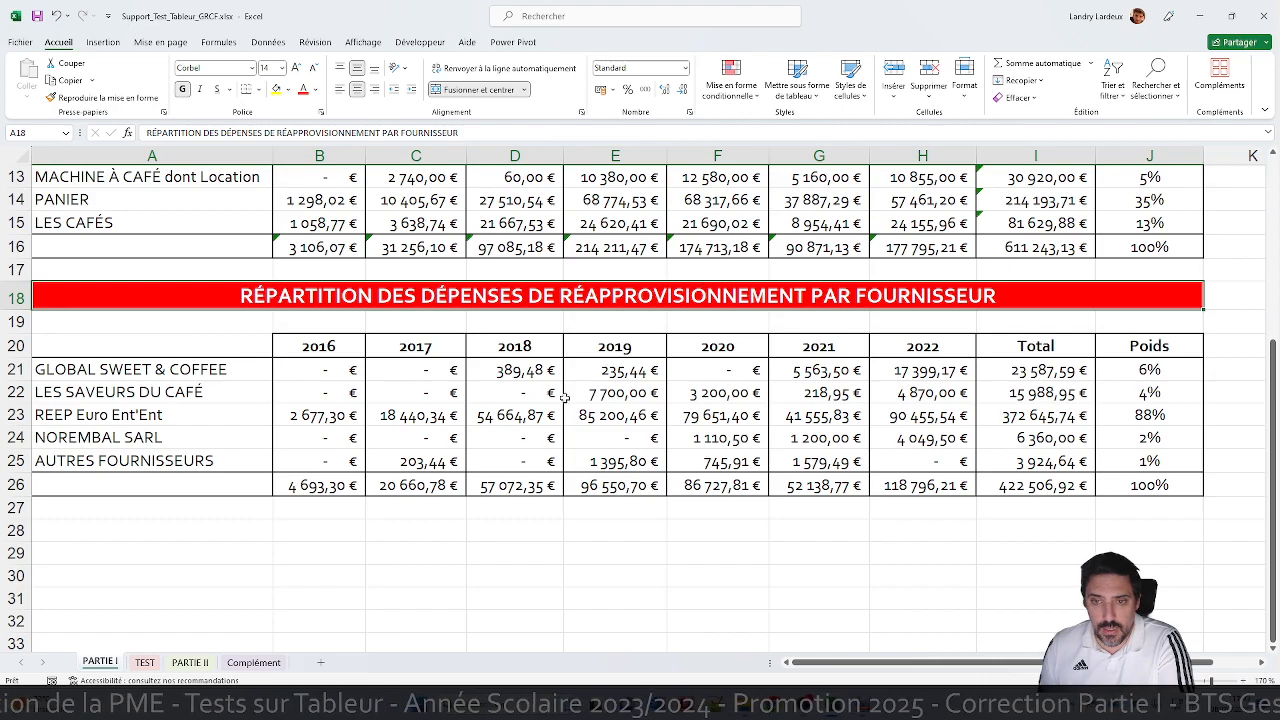
Review the three completed tables on the sheet, ending on the weight of REEP Euro Ent'Ent in J23.
scroll(602, 427, up, 2)
scroll(602, 427, up, 2)
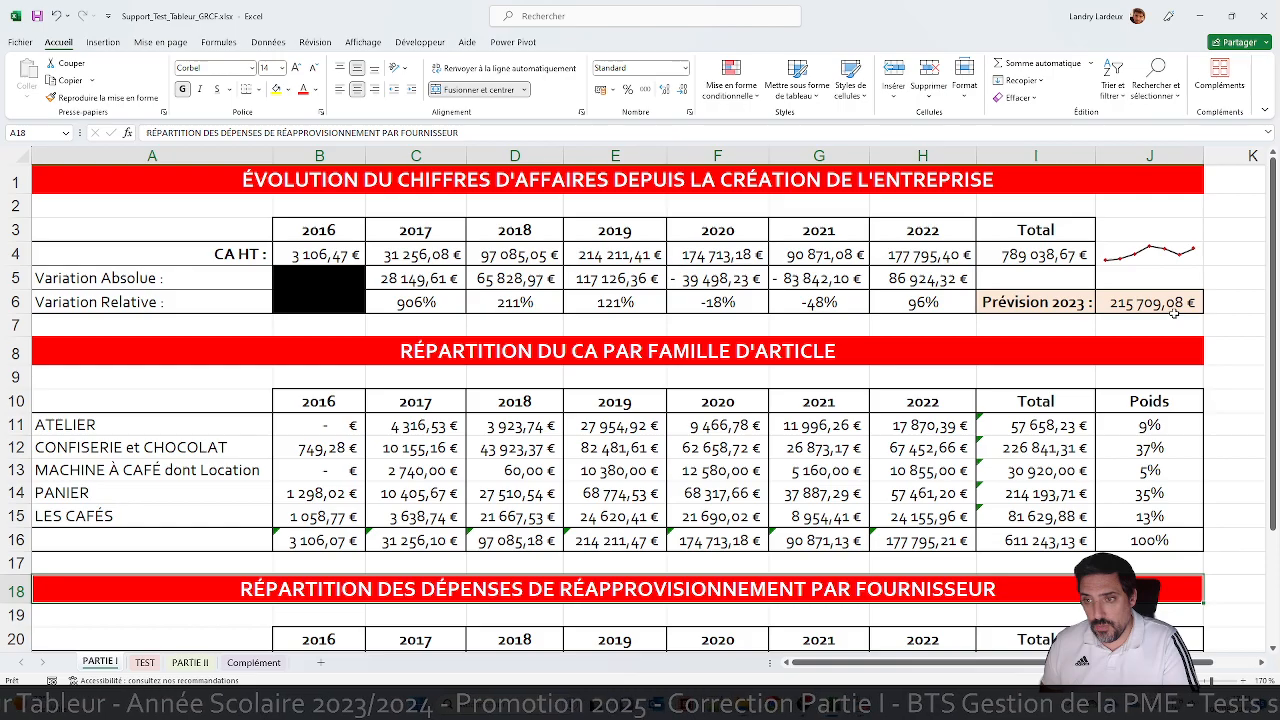
scroll(802, 338, down, 2)
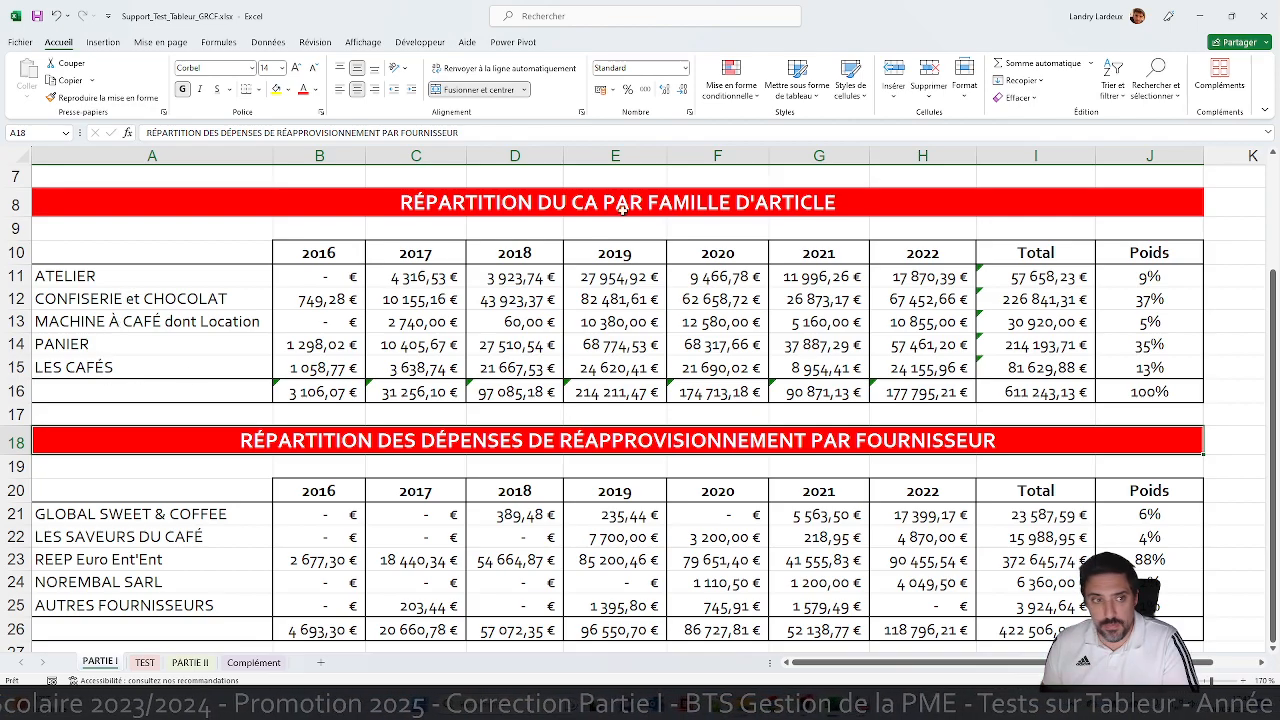
scroll(331, 348, down, 3)
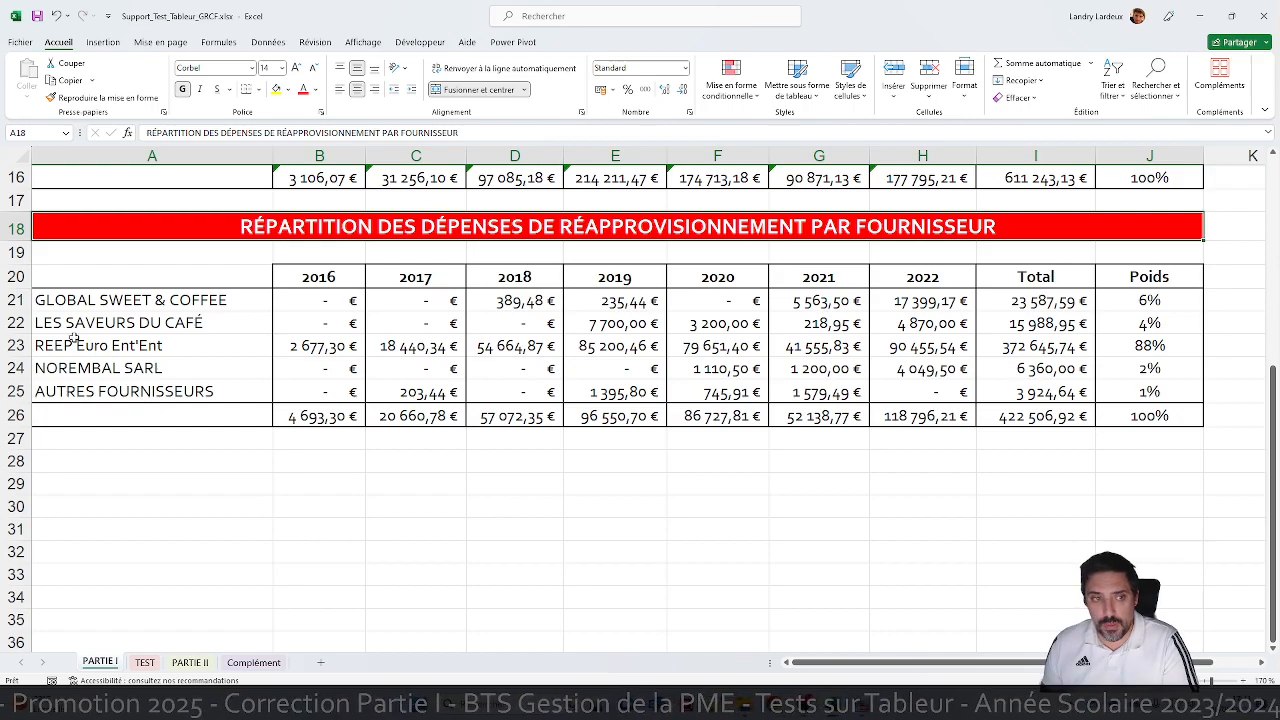
click(1166, 340)
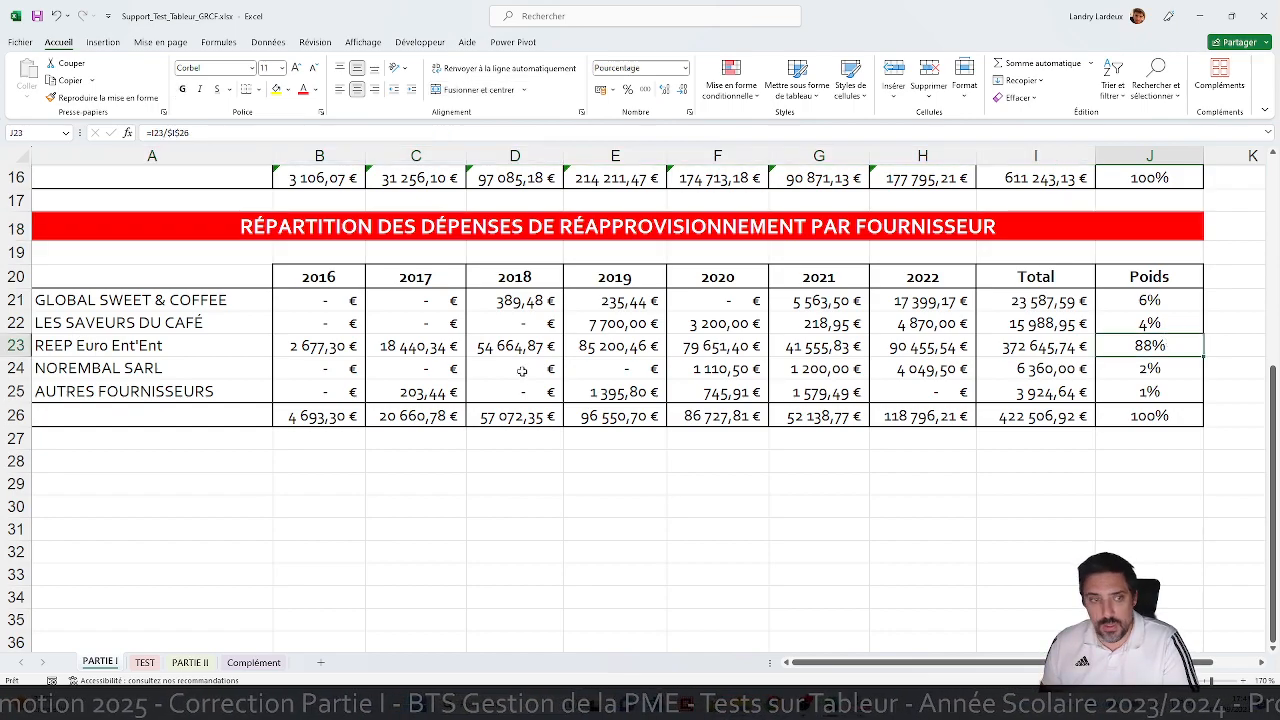